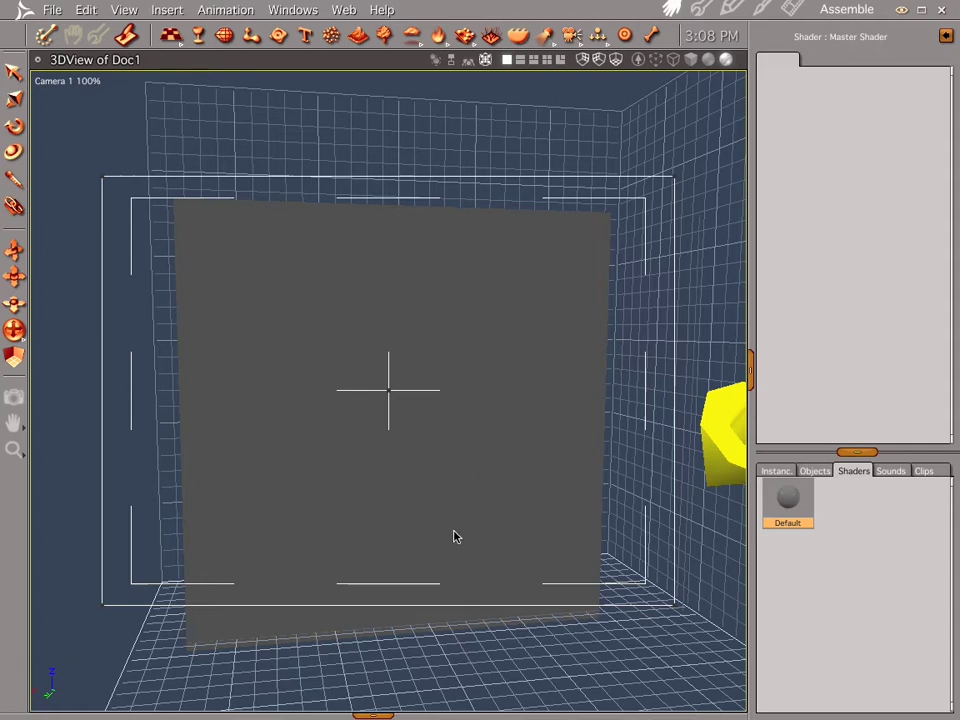
Check the output settings in the Render room, then return to the Assemble room.
left_click(790, 8)
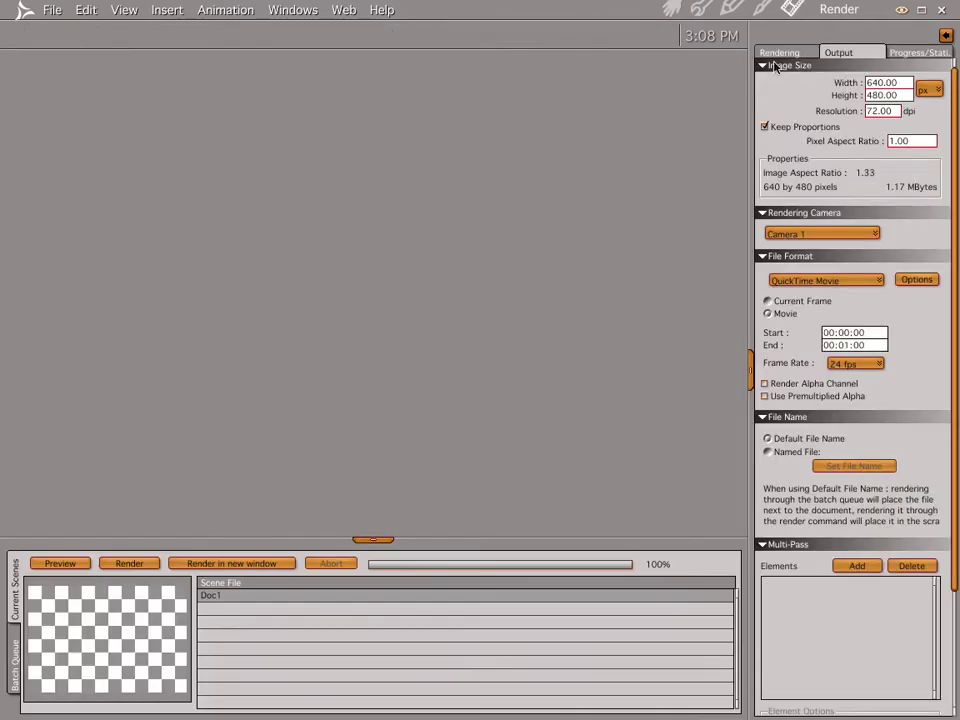
left_click(671, 10)
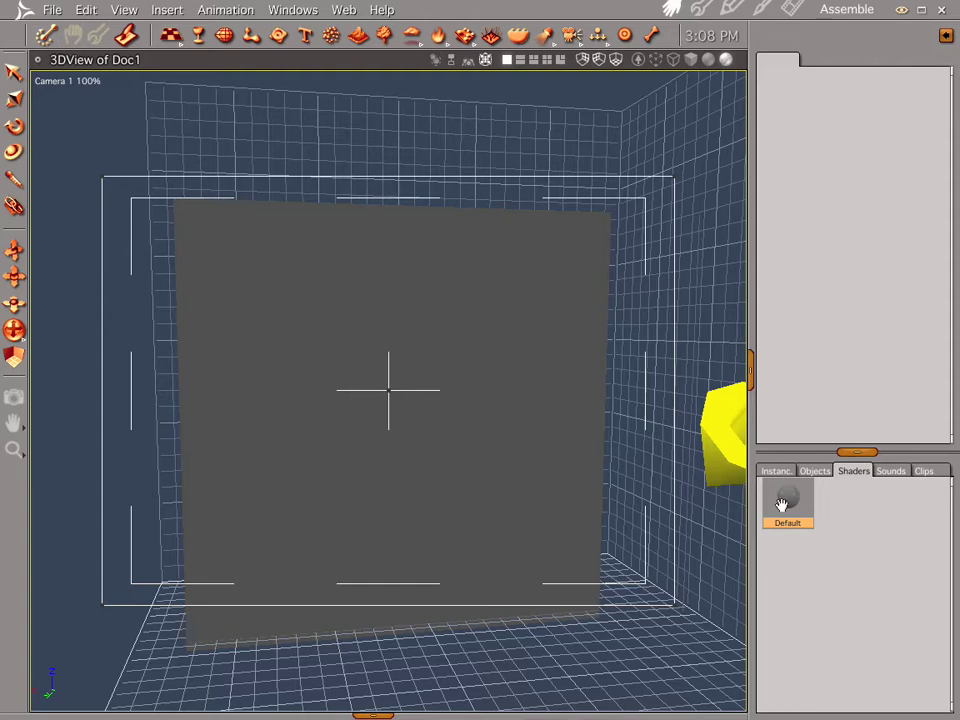
In the Texture room, open the Default shader and set Highlight and Shininess to None.
left_click(762, 9)
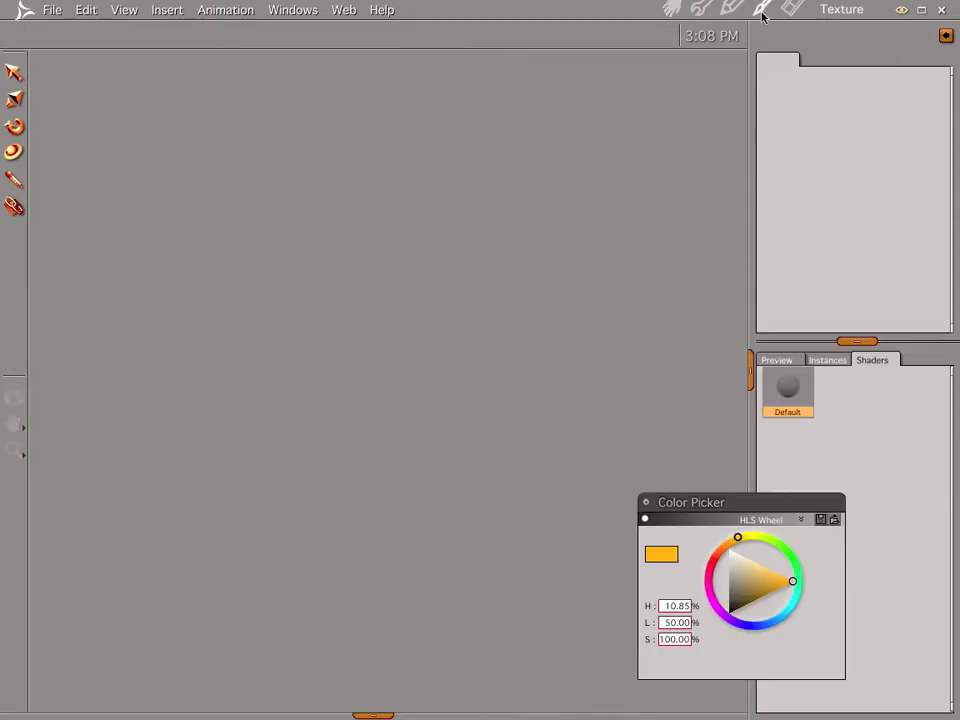
double_click(786, 391)
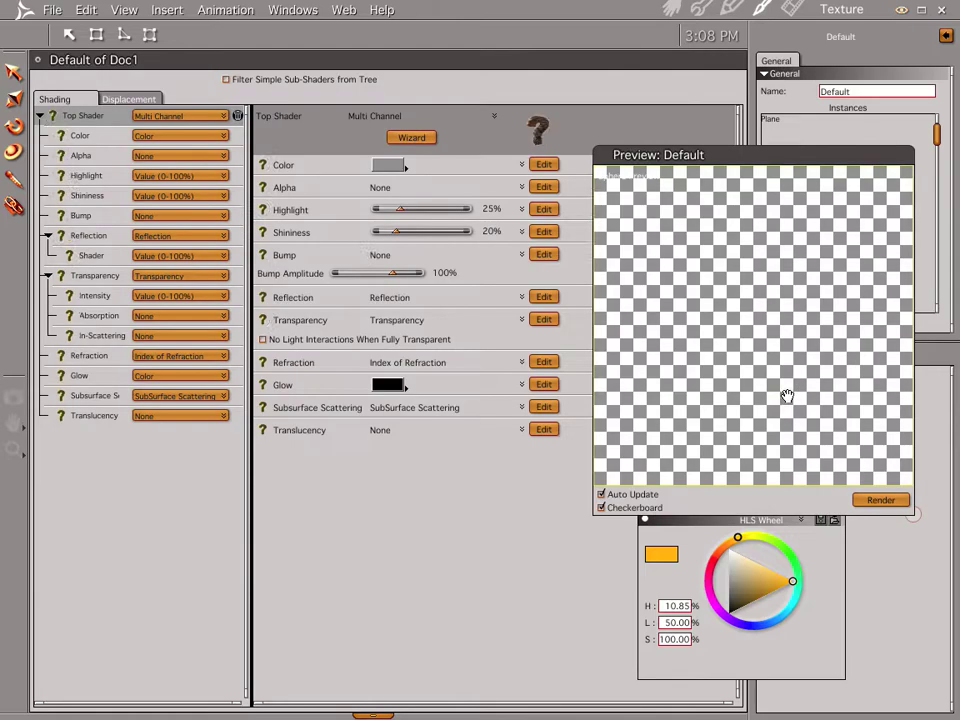
left_click(155, 176)
left_click(154, 193)
left_click(157, 196)
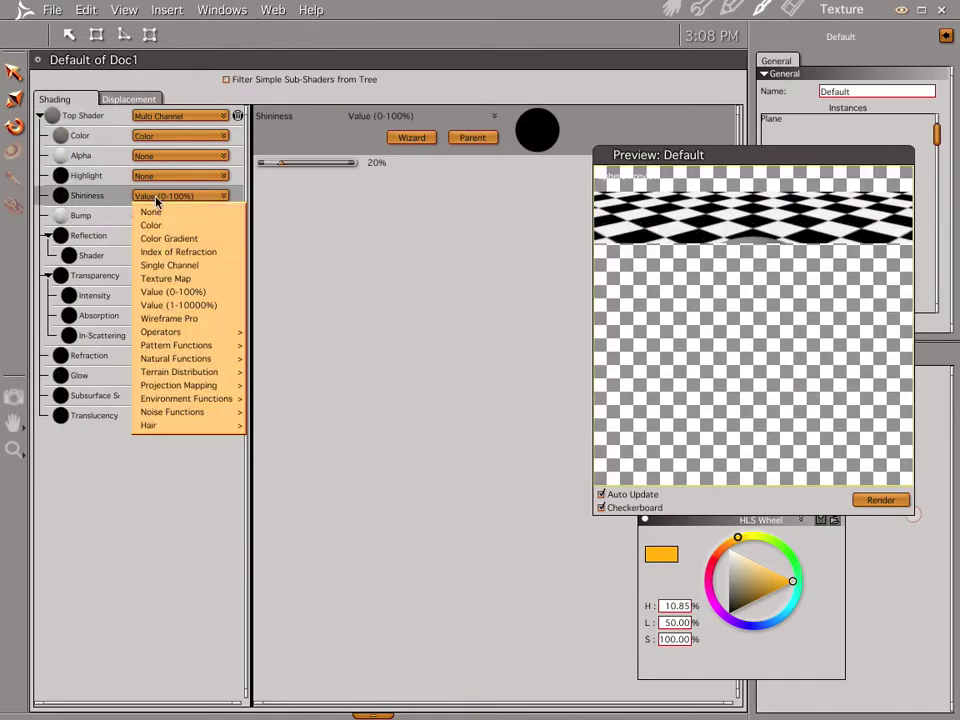
left_click(160, 210)
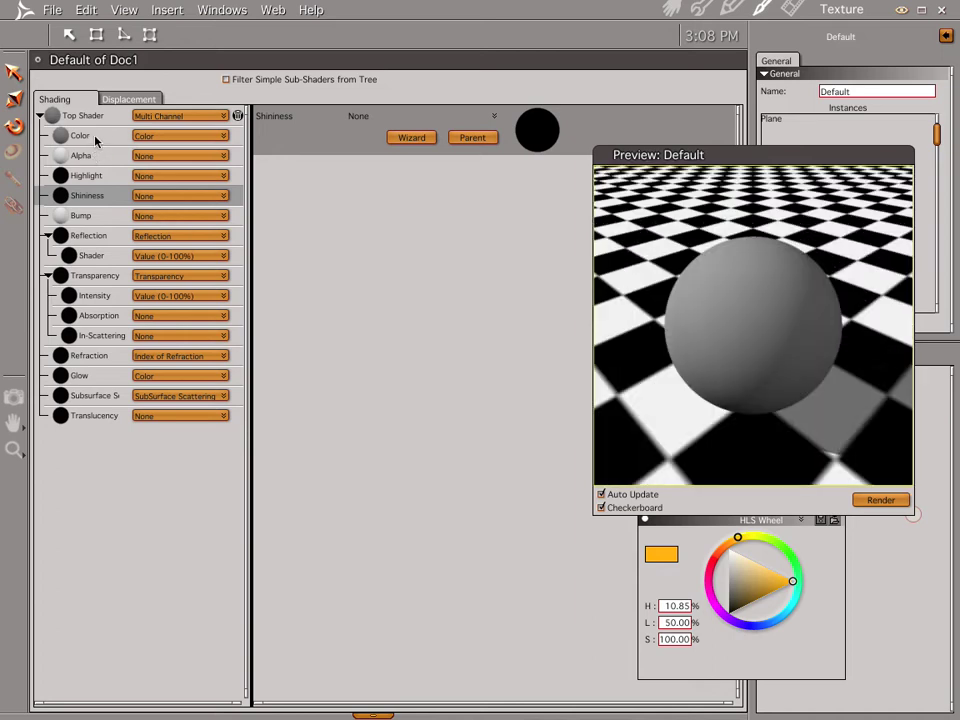
Show the Color channel settings and open its source choices to reach Natural Functions > Marble.
left_click(95, 139)
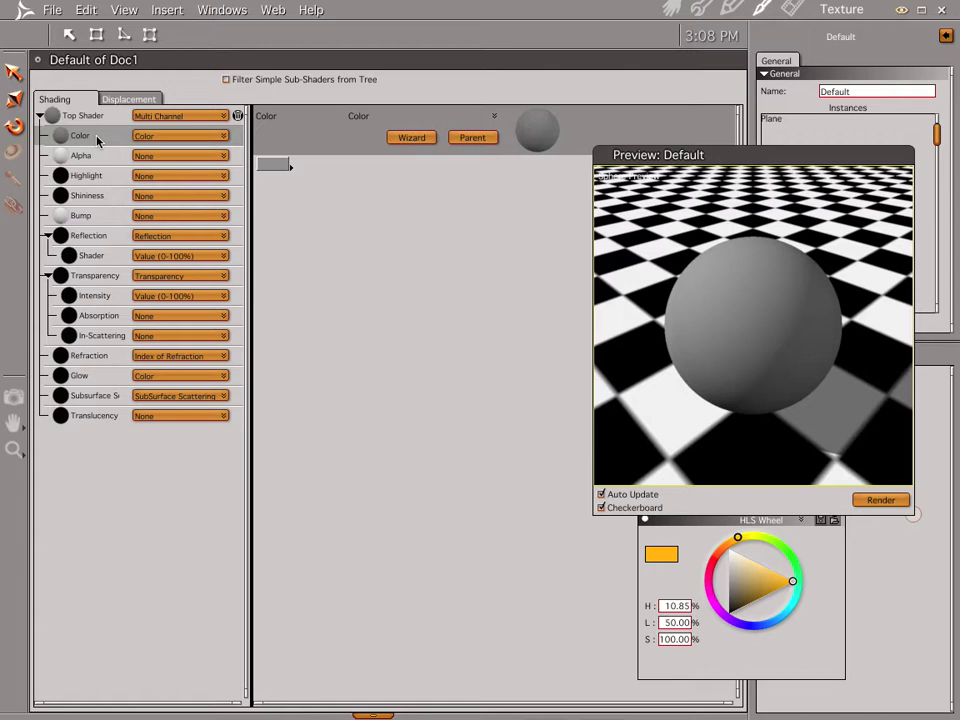
left_click(200, 137)
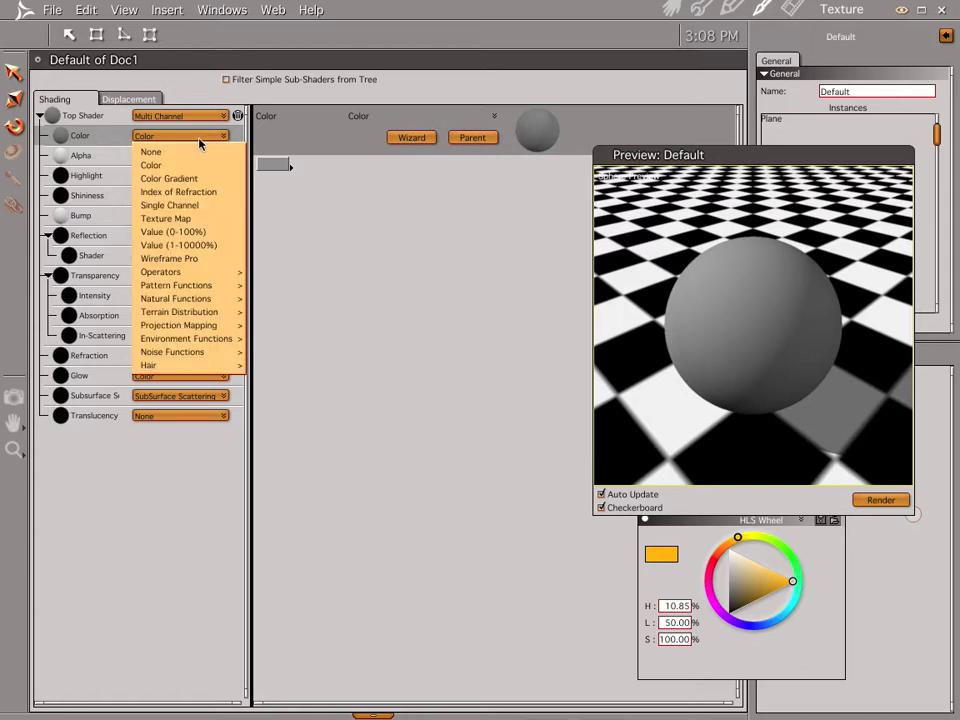
mouse_move(204, 285)
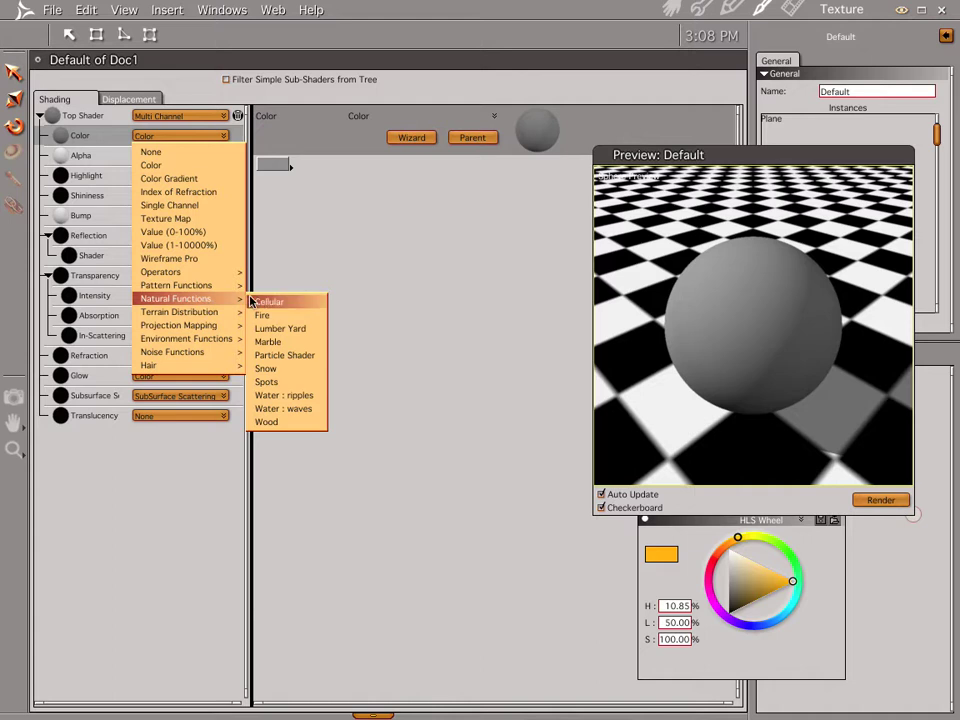
Make the Color channel Marble, use Flat Preview, and set Global Scale to 400%.
left_click(280, 345)
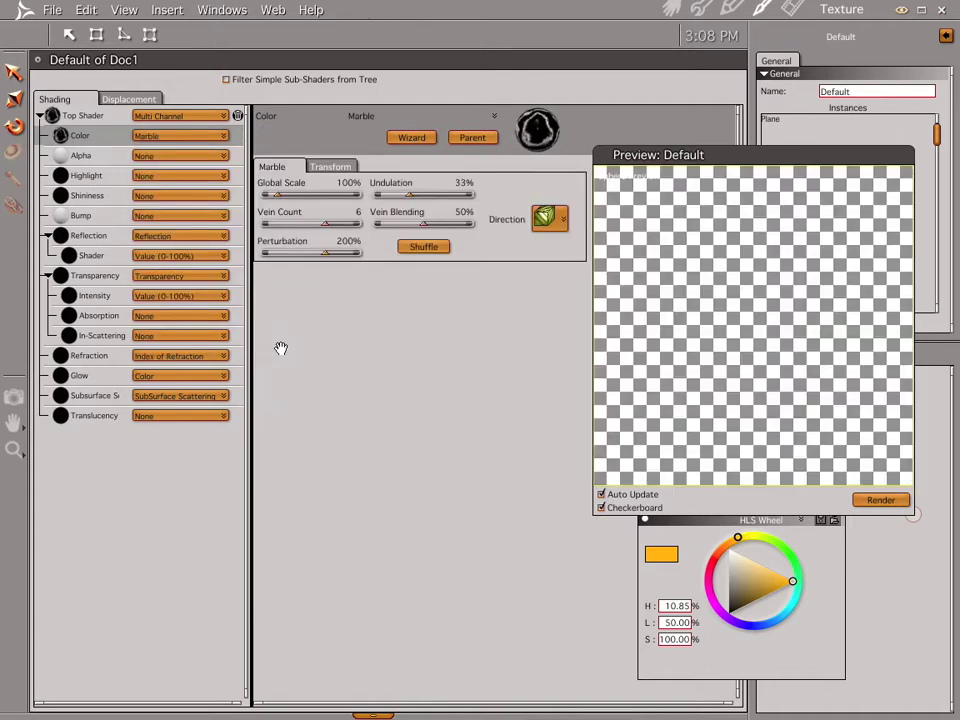
left_click(628, 177)
left_click(629, 195)
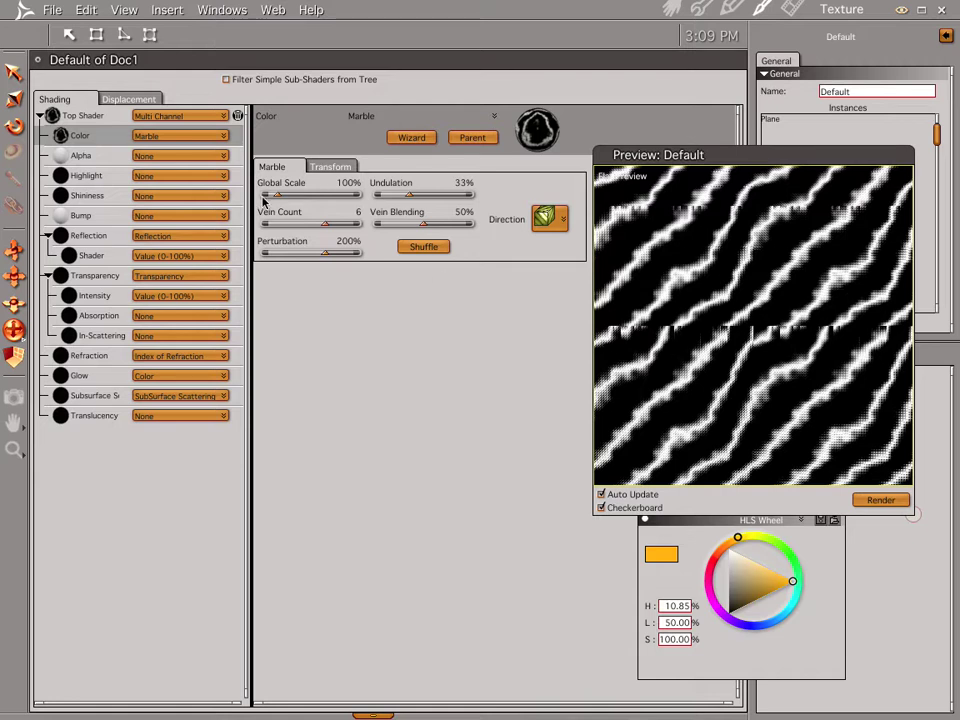
left_click(347, 184)
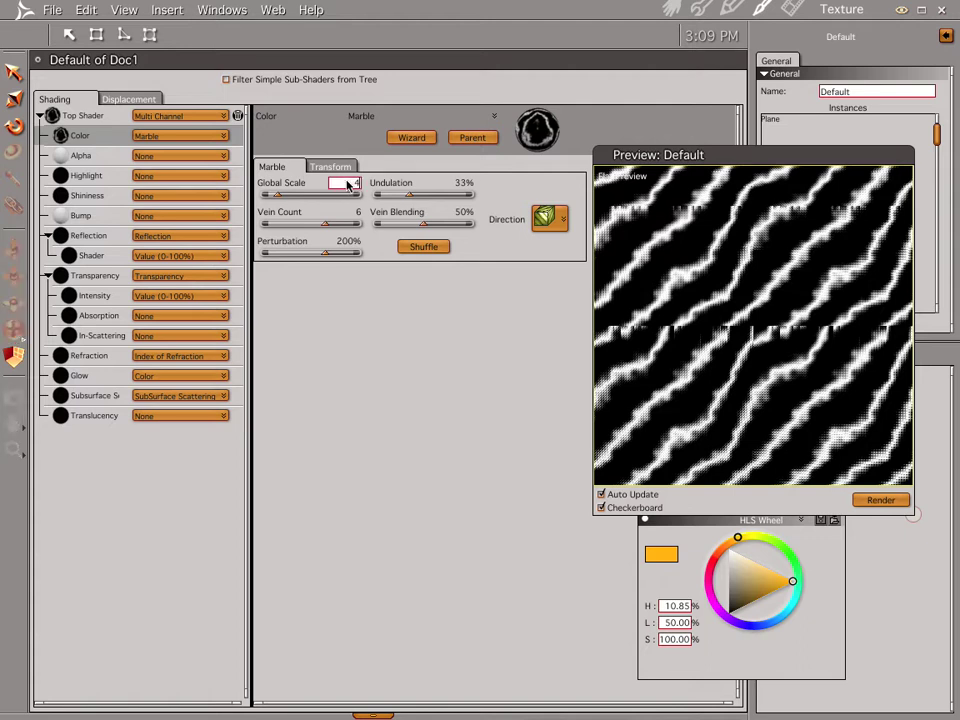
type("400")
key("Return")
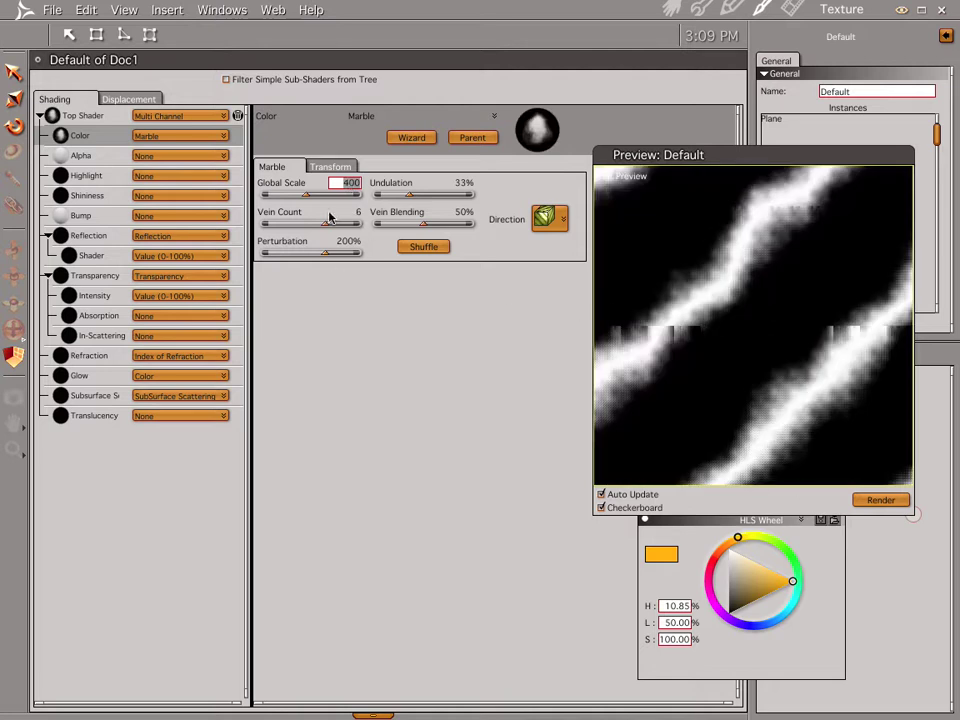
Set Marble to one vein, 0% perturbation, 0% undulation and vein blending 10.
left_click_drag(325, 224, 277, 228)
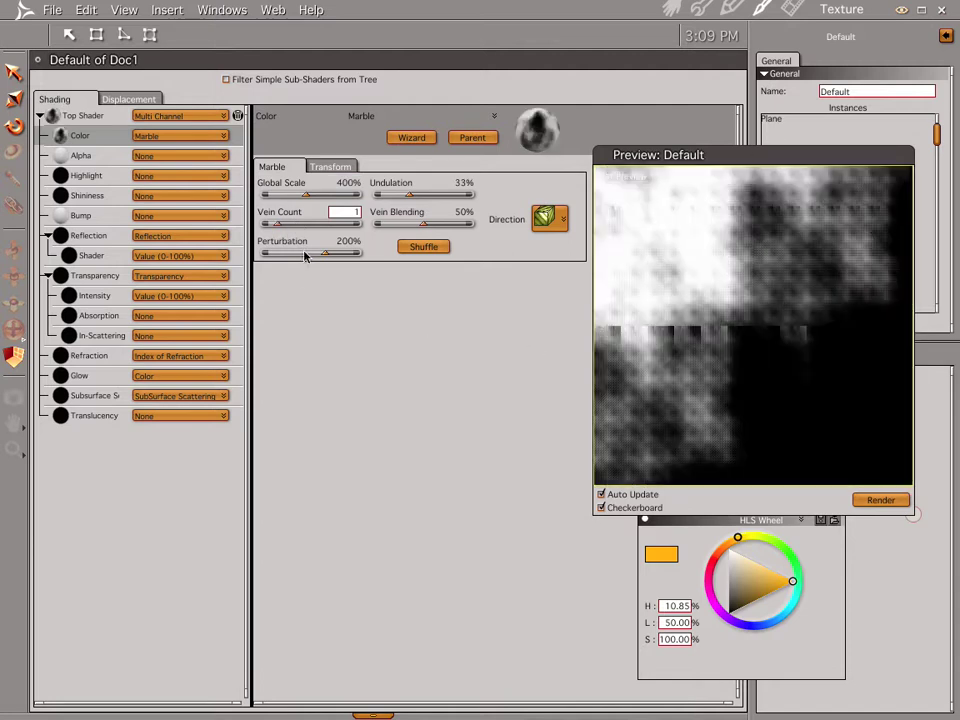
left_click_drag(322, 254, 266, 253)
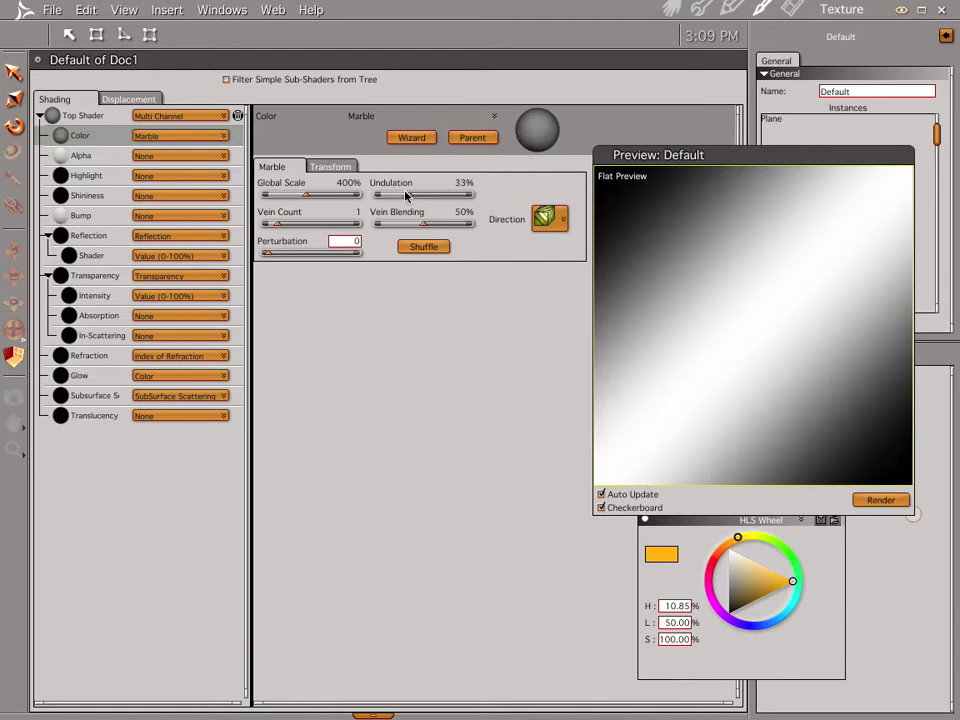
left_click_drag(409, 194, 377, 195)
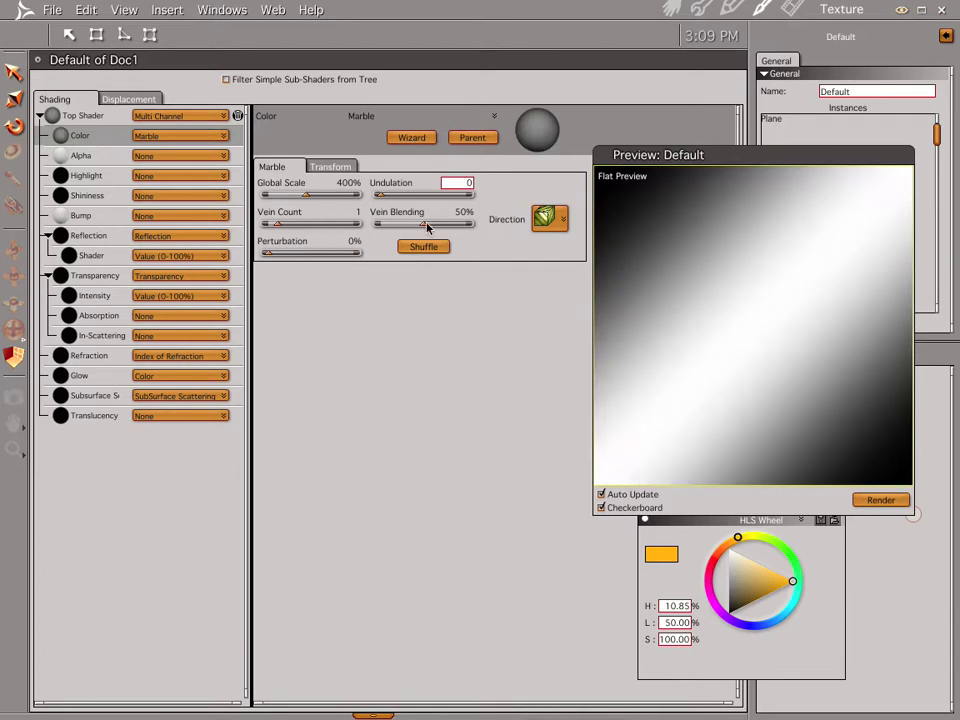
left_click_drag(424, 228, 366, 230)
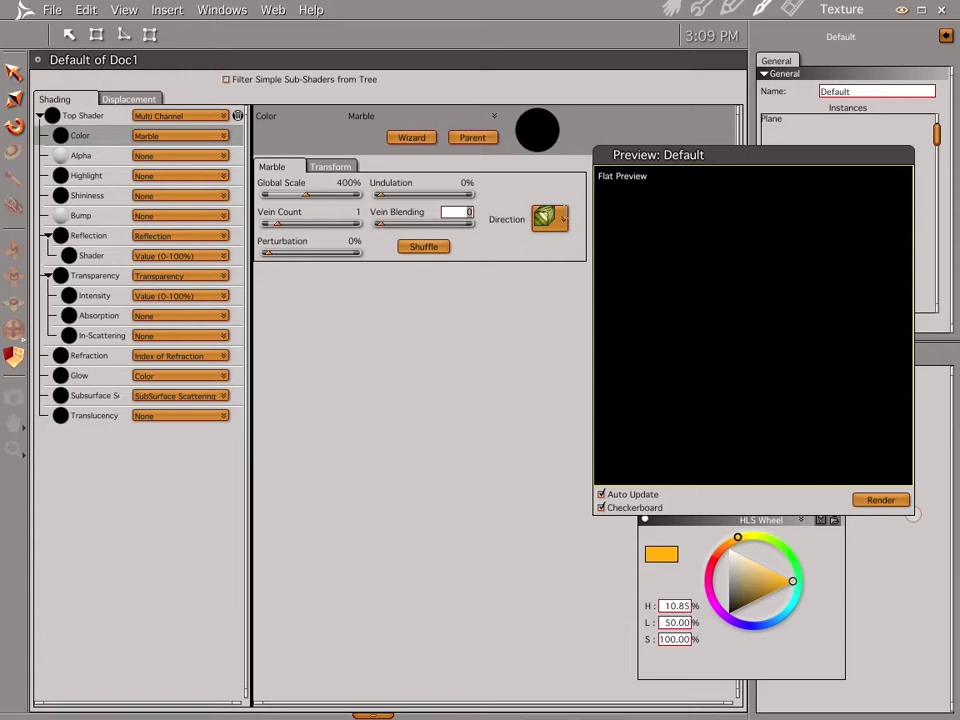
type("10")
key("Return")
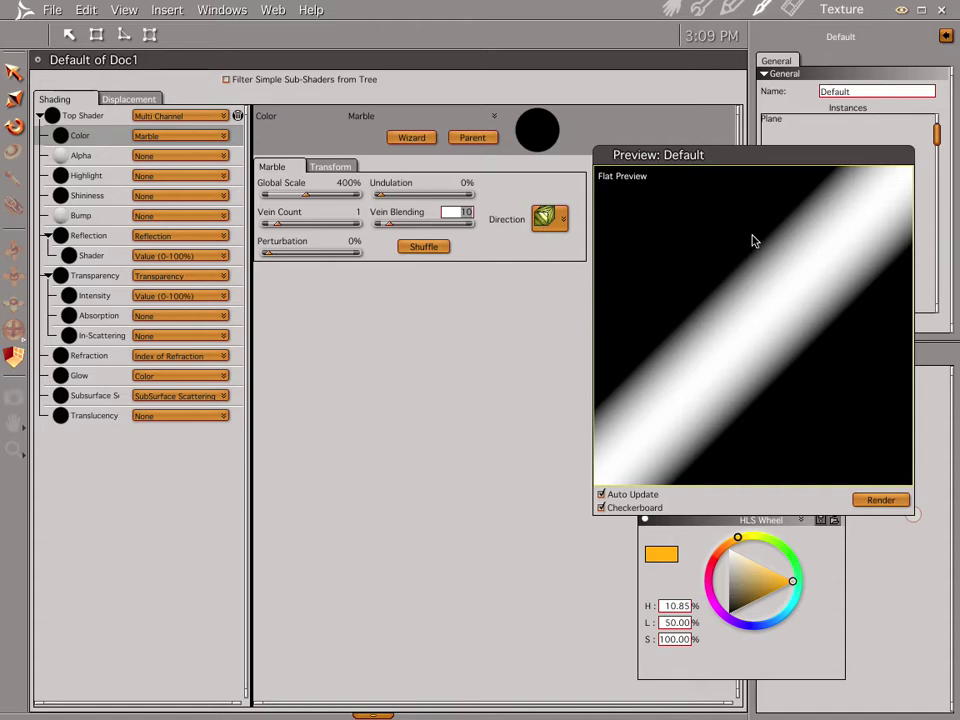
Make the Marble veins run vertically and check the plane in the Assemble room.
left_click(553, 219)
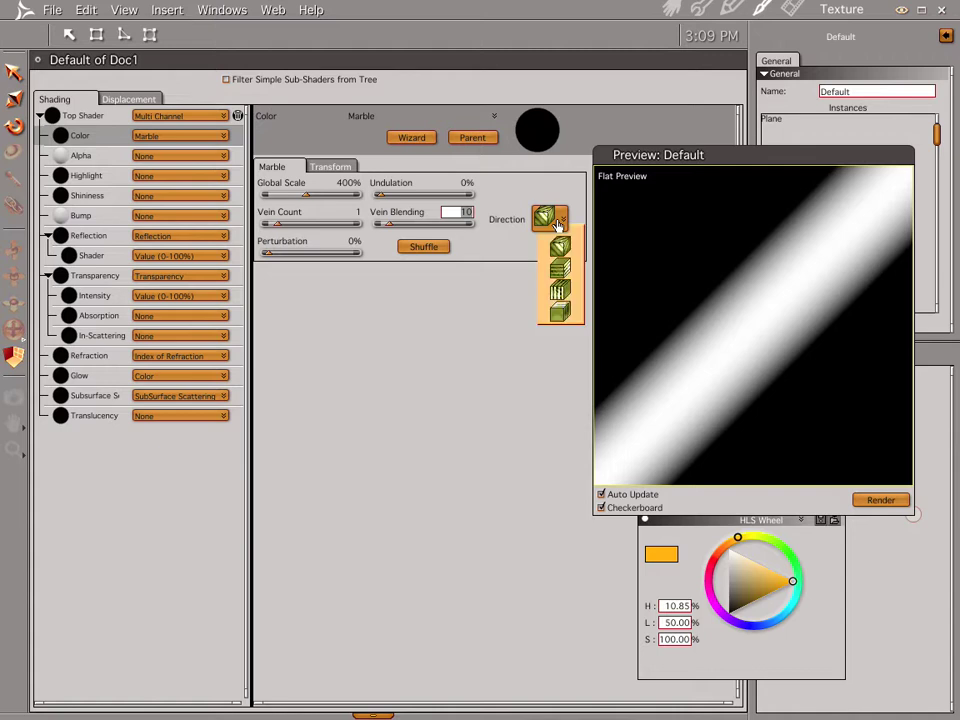
left_click(560, 270)
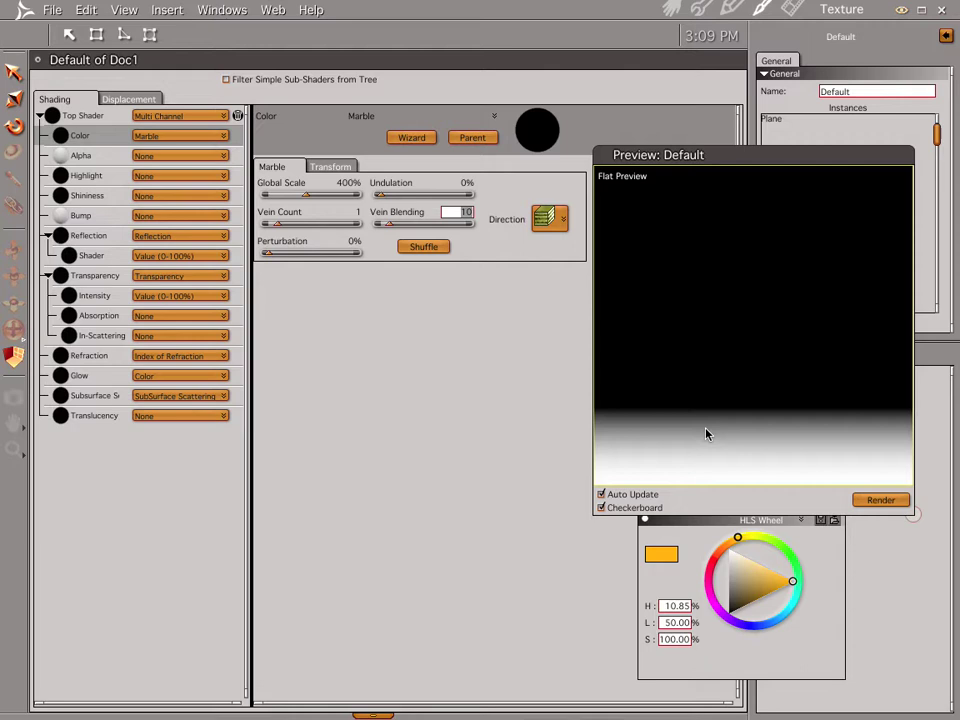
left_click(553, 219)
left_click(560, 290)
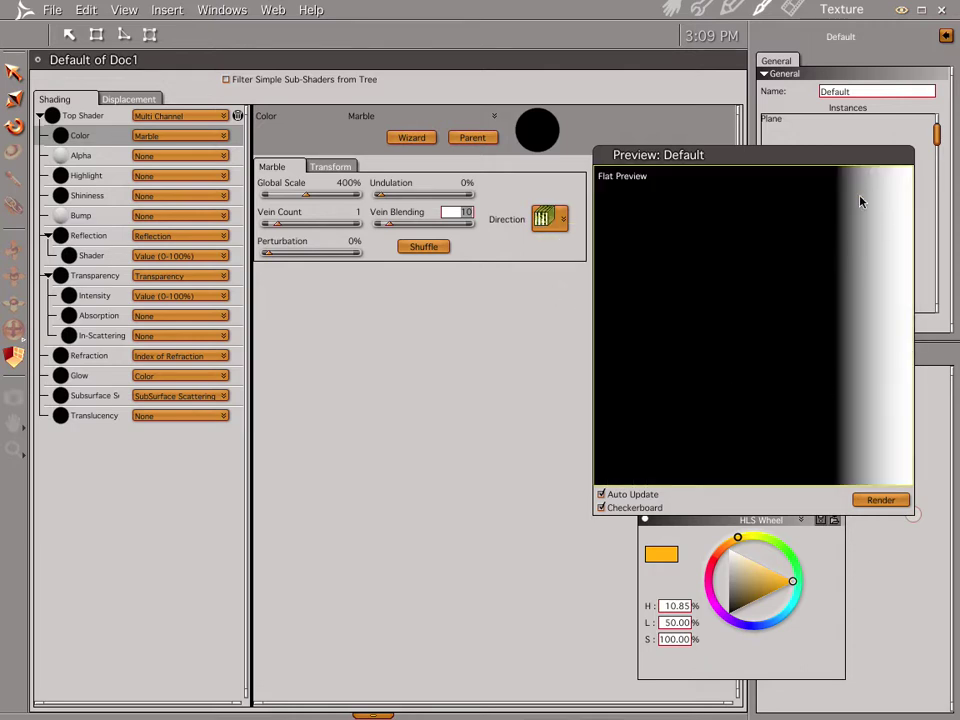
left_click(668, 9)
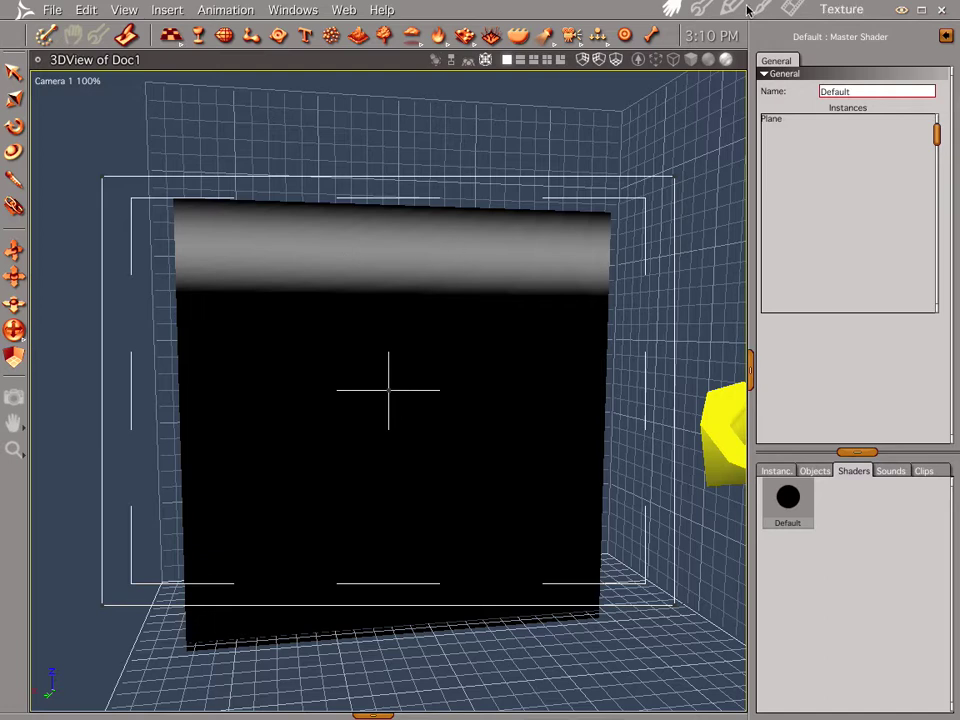
left_click(762, 9)
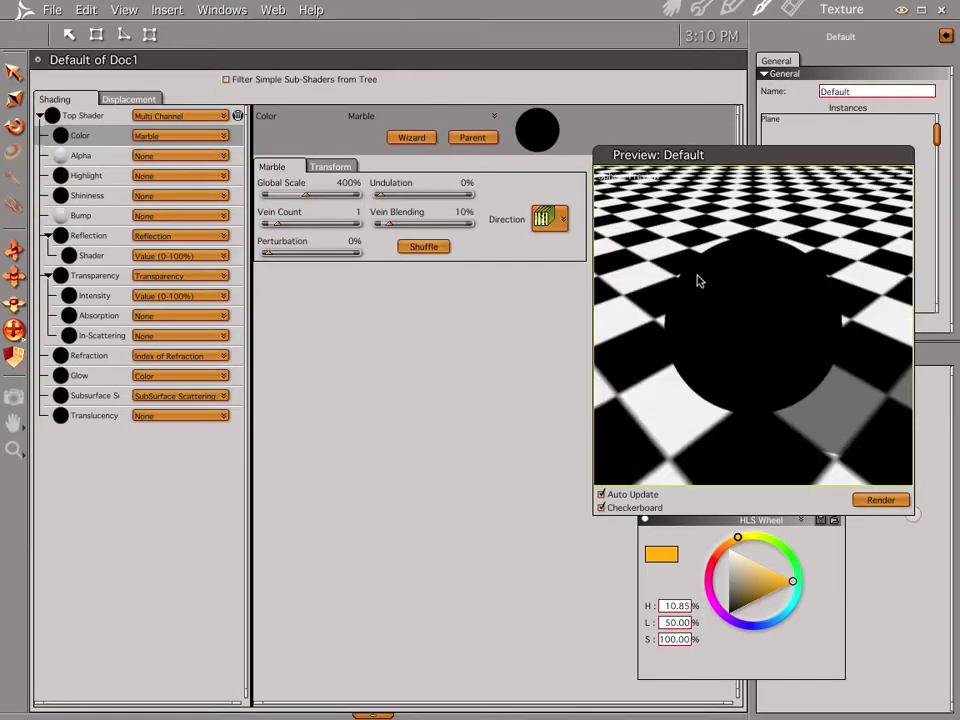
Return to Flat Preview and enable the Marble transform with Overall scaling 0.50.
left_click(626, 178)
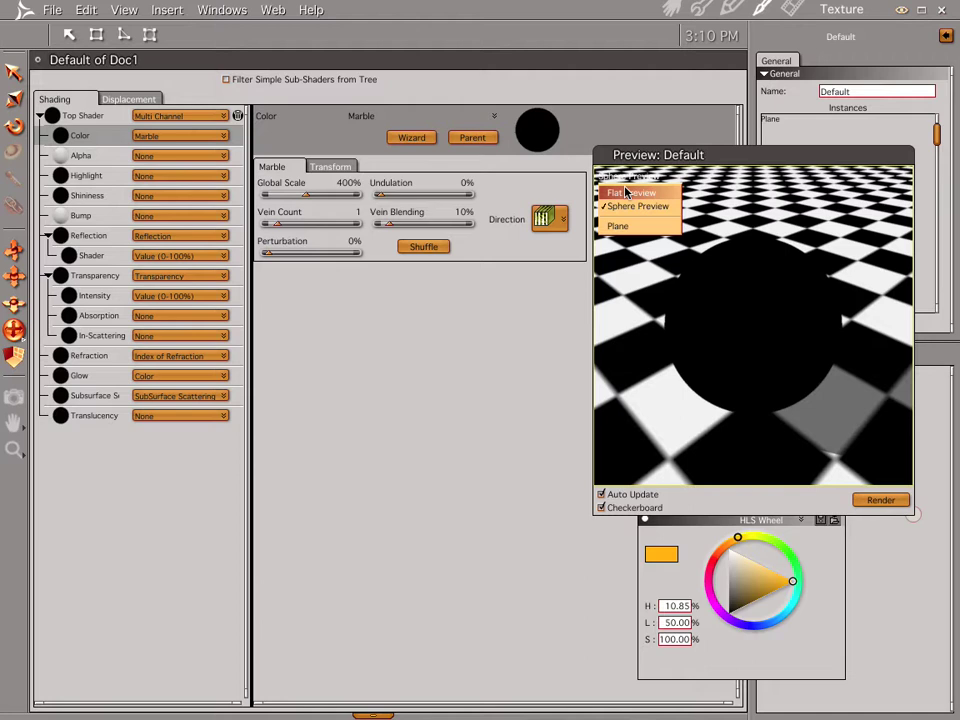
left_click(630, 192)
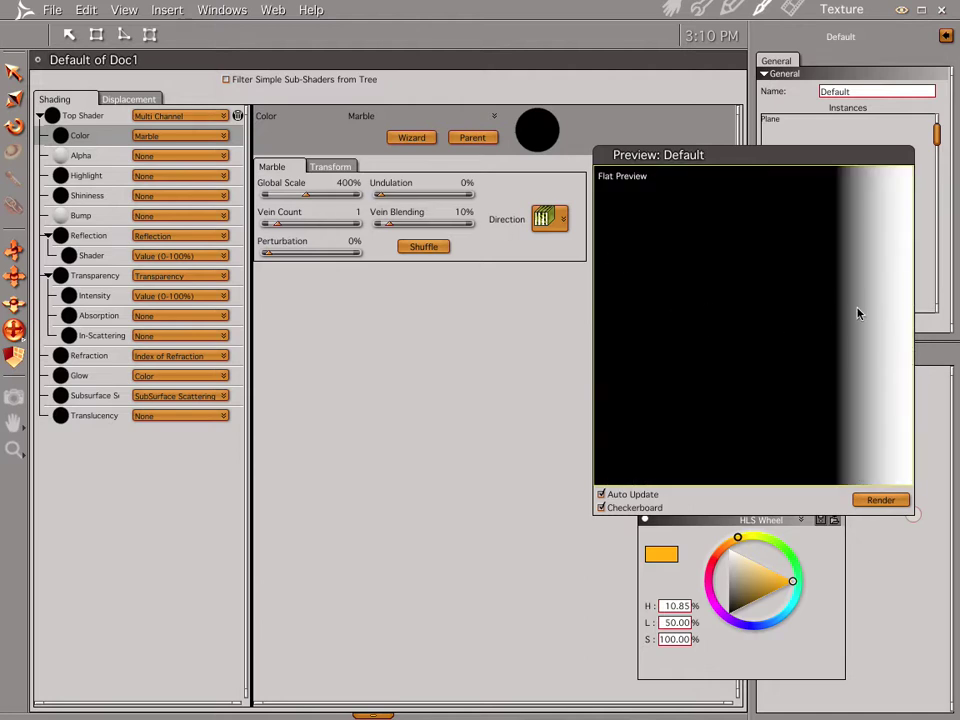
left_click(325, 168)
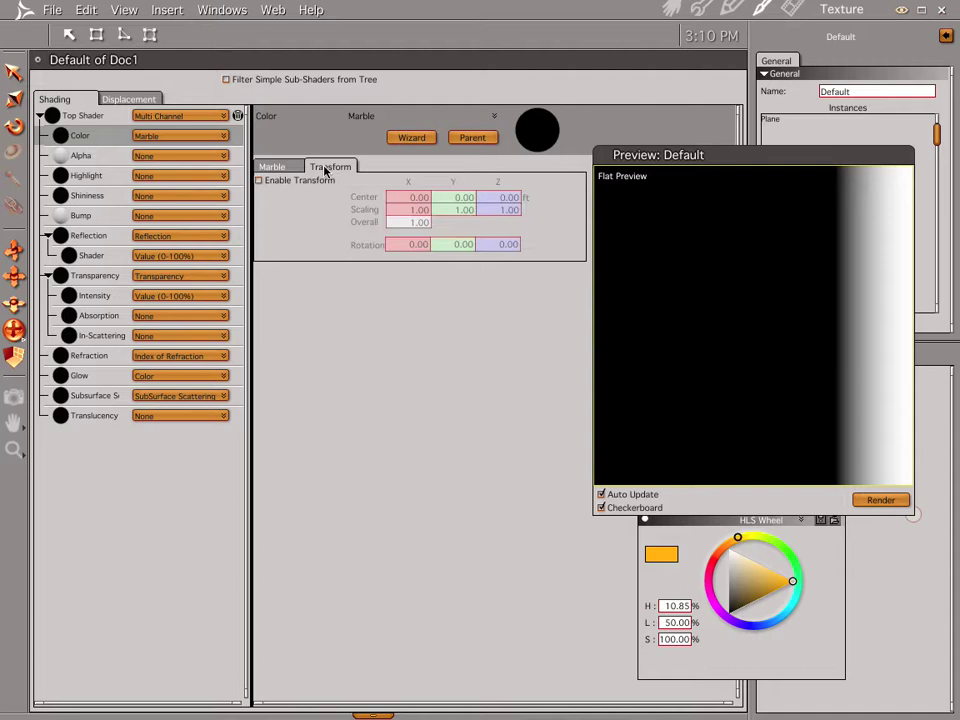
left_click(259, 180)
left_click(400, 223)
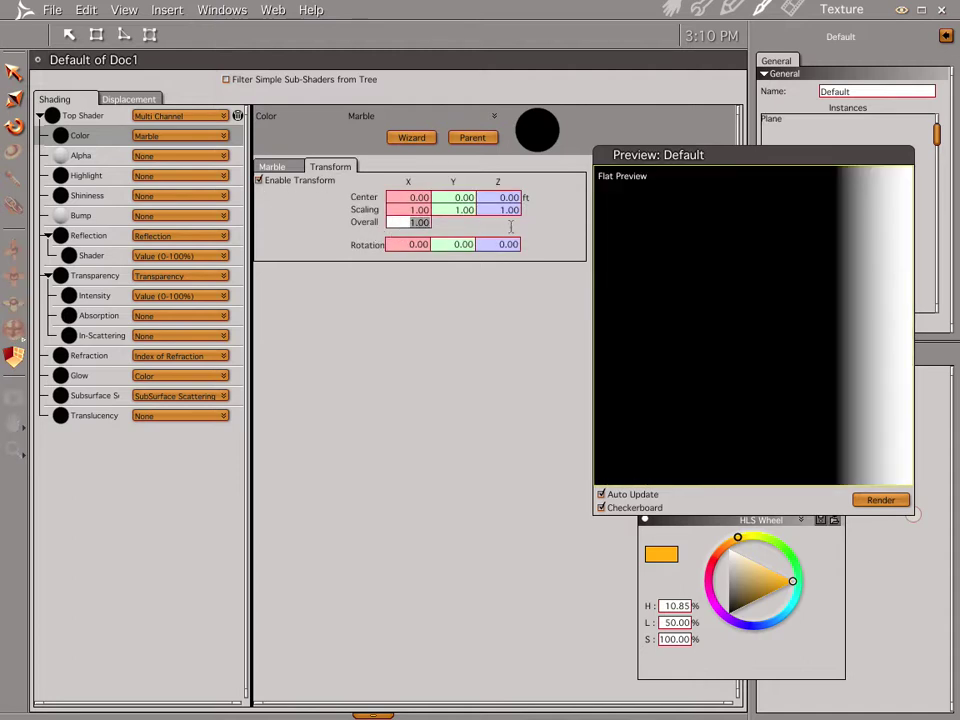
key("BackSpace")
type(".5")
key("Return")
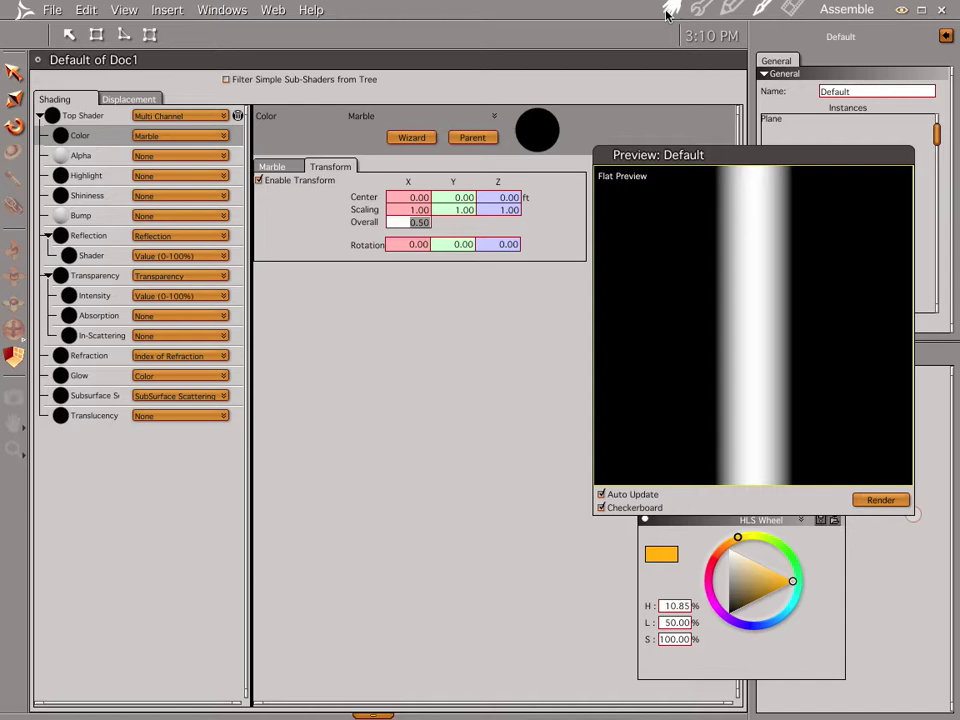
Set Marble Perturbation to 25%, try some undulation, then return Undulation to 0%.
left_click(271, 166)
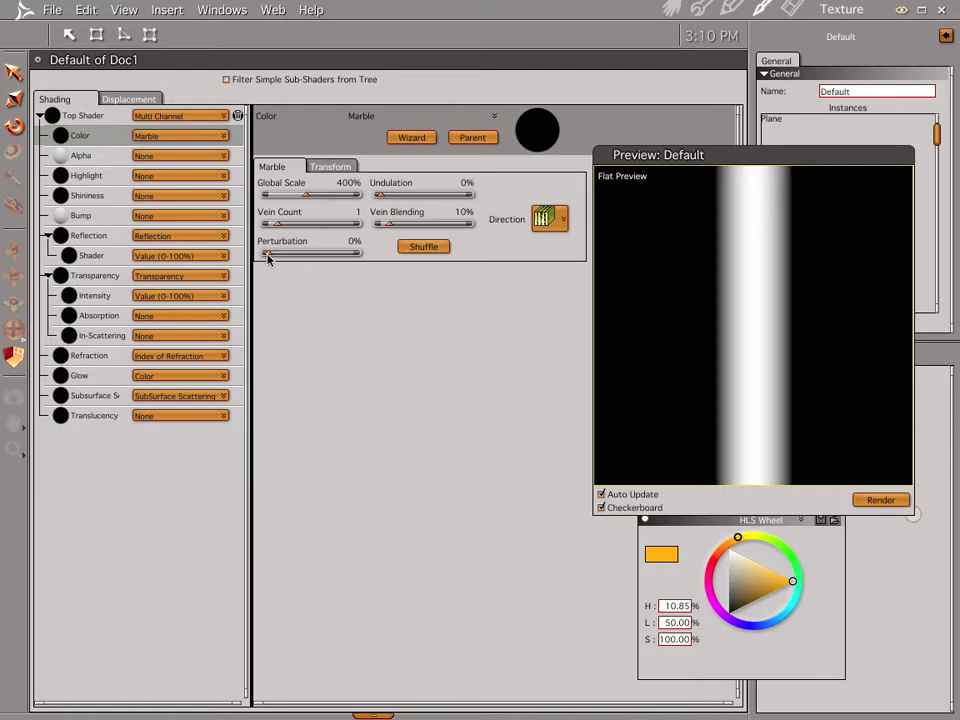
left_click_drag(267, 257, 277, 261)
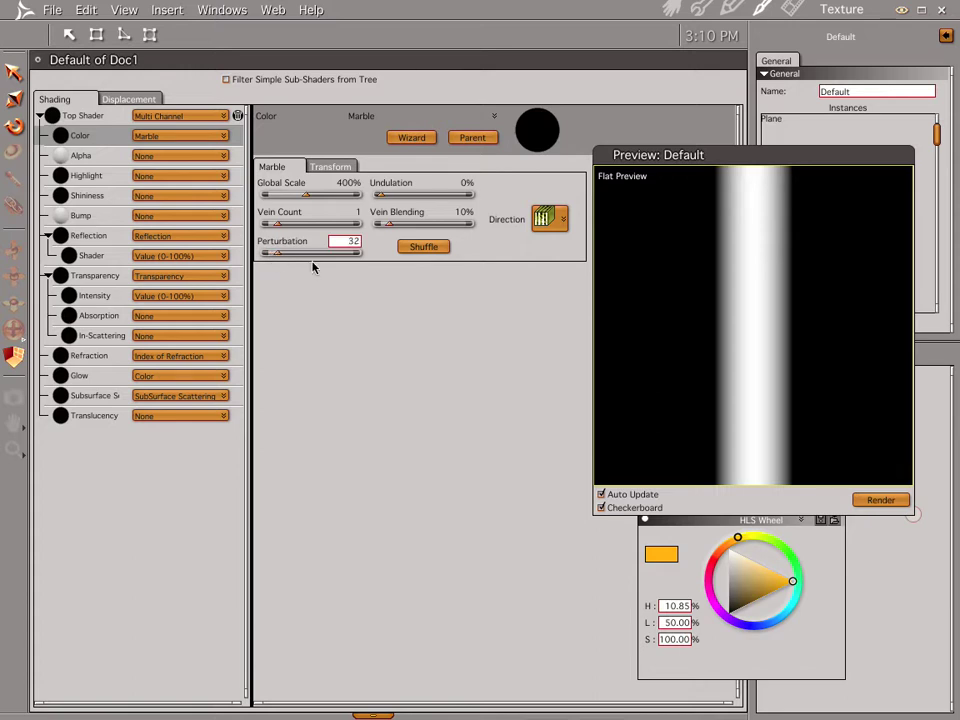
type("2")
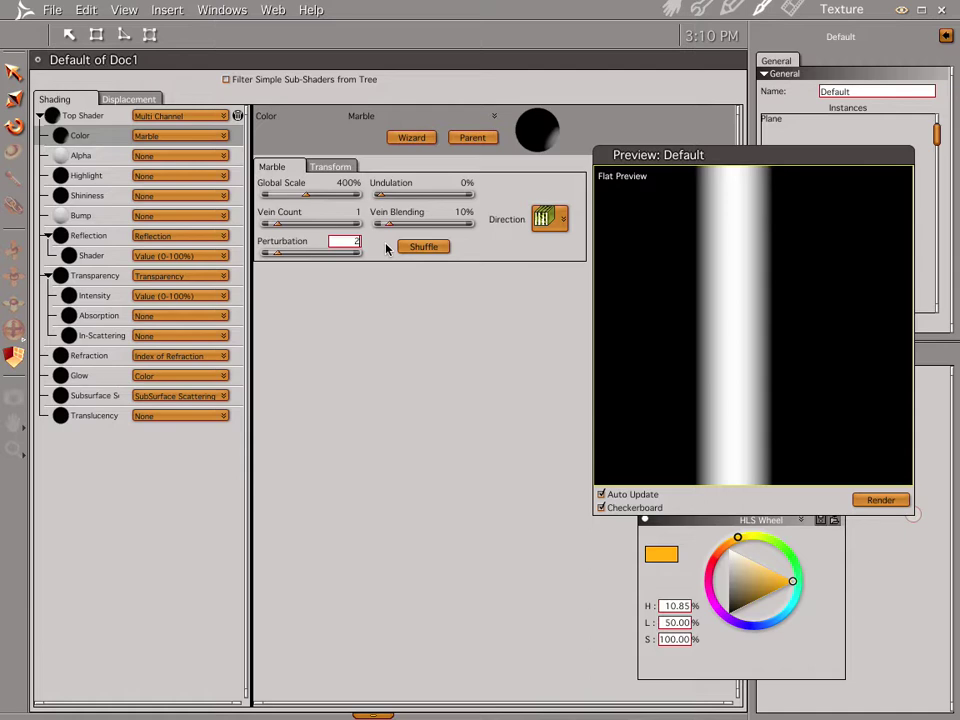
type("5")
key("Return")
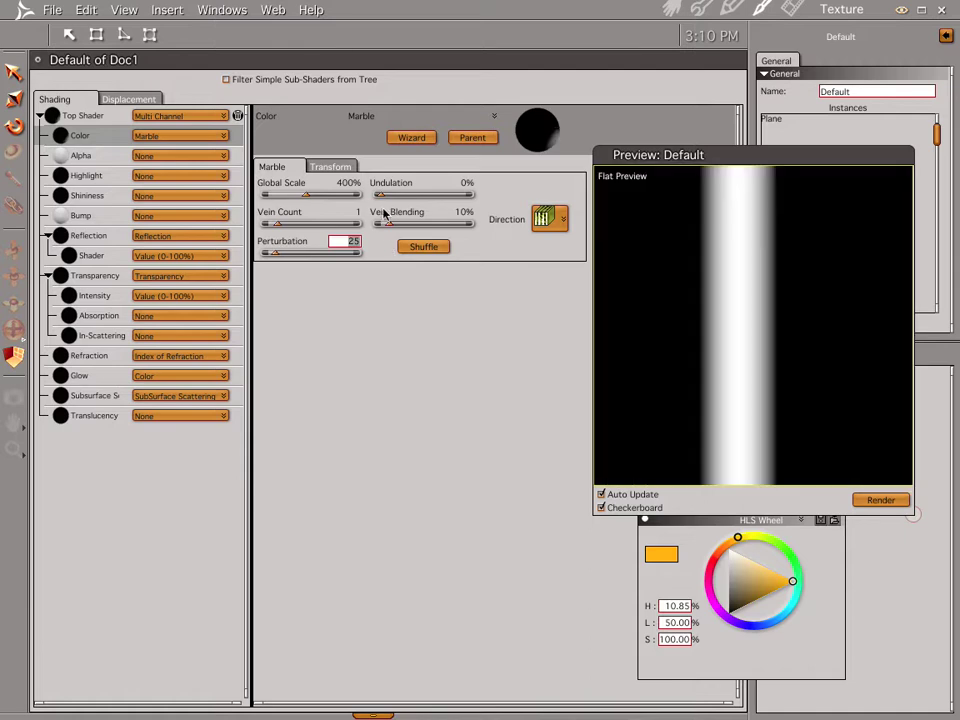
left_click_drag(380, 197, 390, 198)
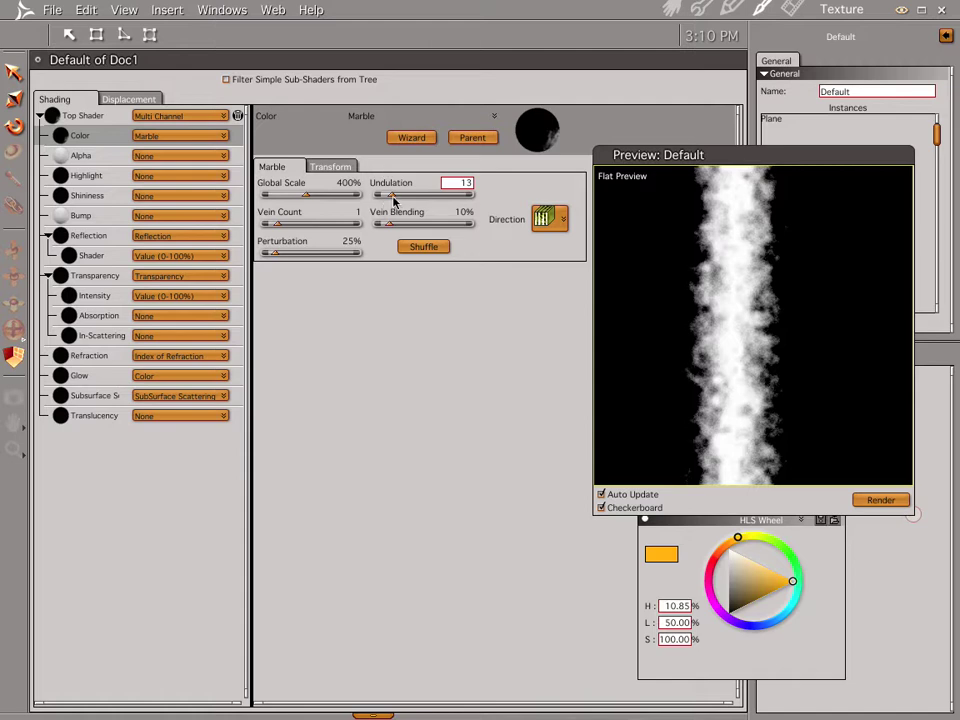
left_click_drag(393, 197, 412, 197)
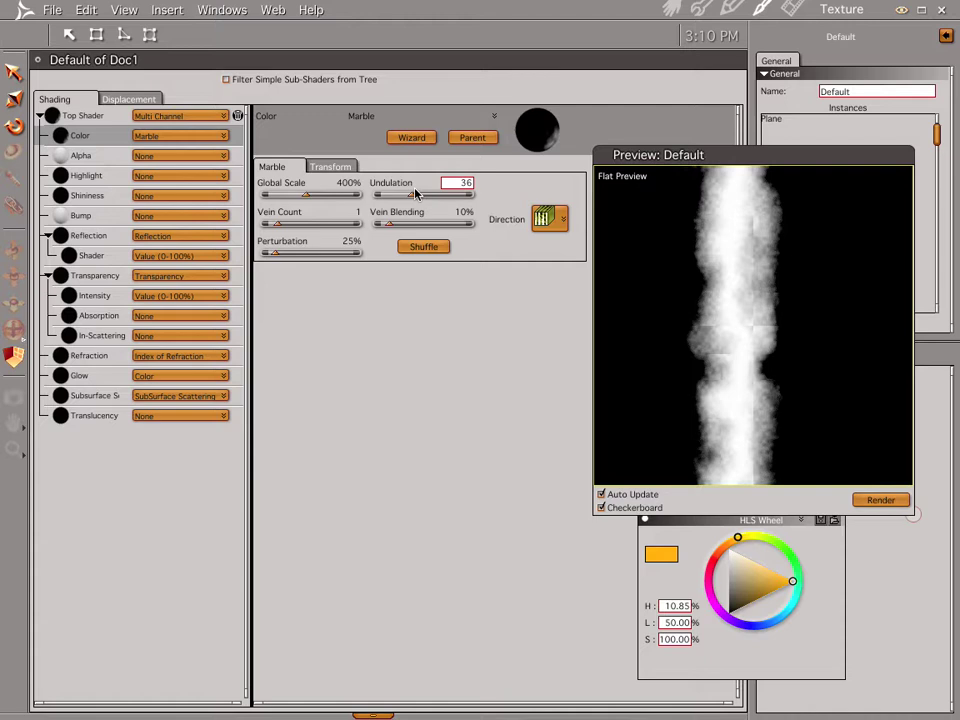
left_click_drag(412, 197, 250, 168)
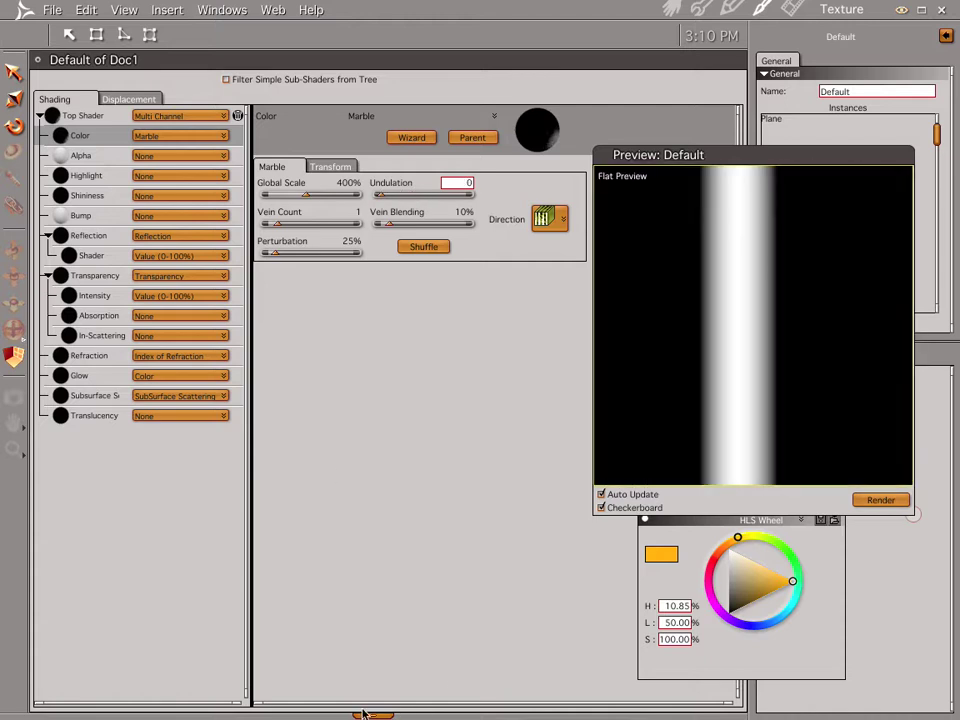
Reveal the timeline, jump to the end at 1 second, and key Undulation at 100%.
left_click_drag(364, 713, 371, 463)
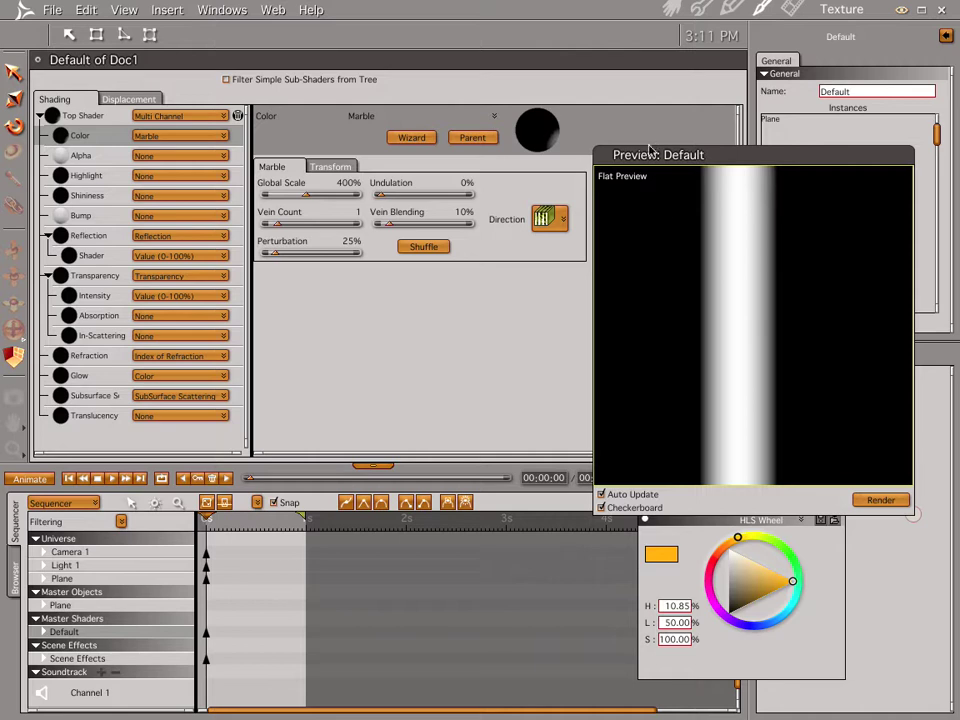
left_click_drag(648, 155, 708, 110)
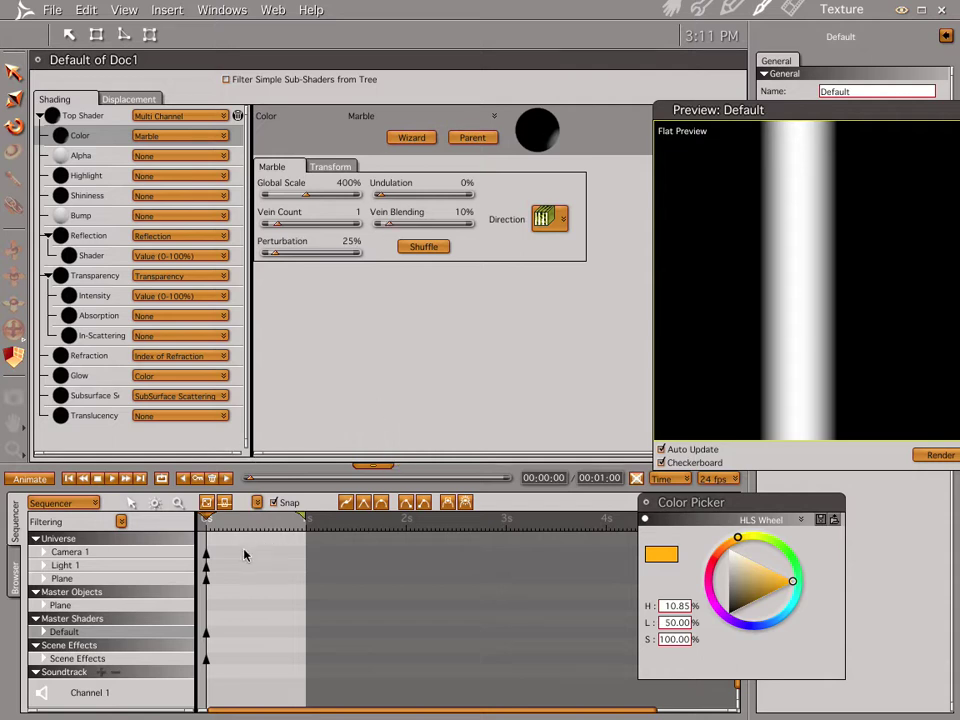
left_click(141, 478)
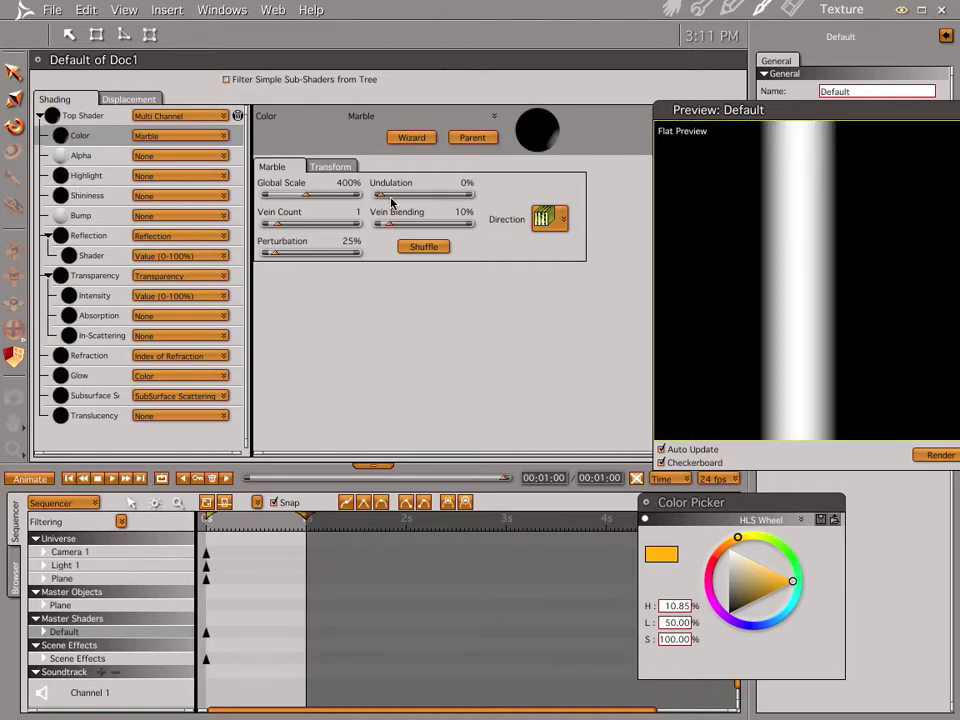
left_click_drag(383, 196, 504, 202)
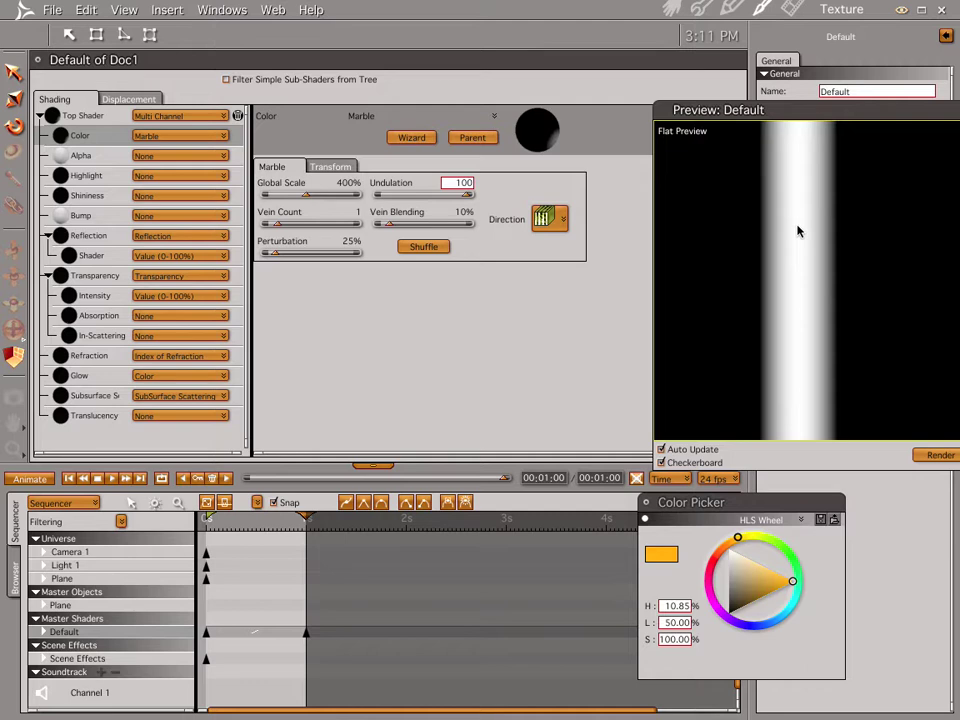
In the Render room, accept Animation compression for QuickTime and render the movie.
left_click(792, 9)
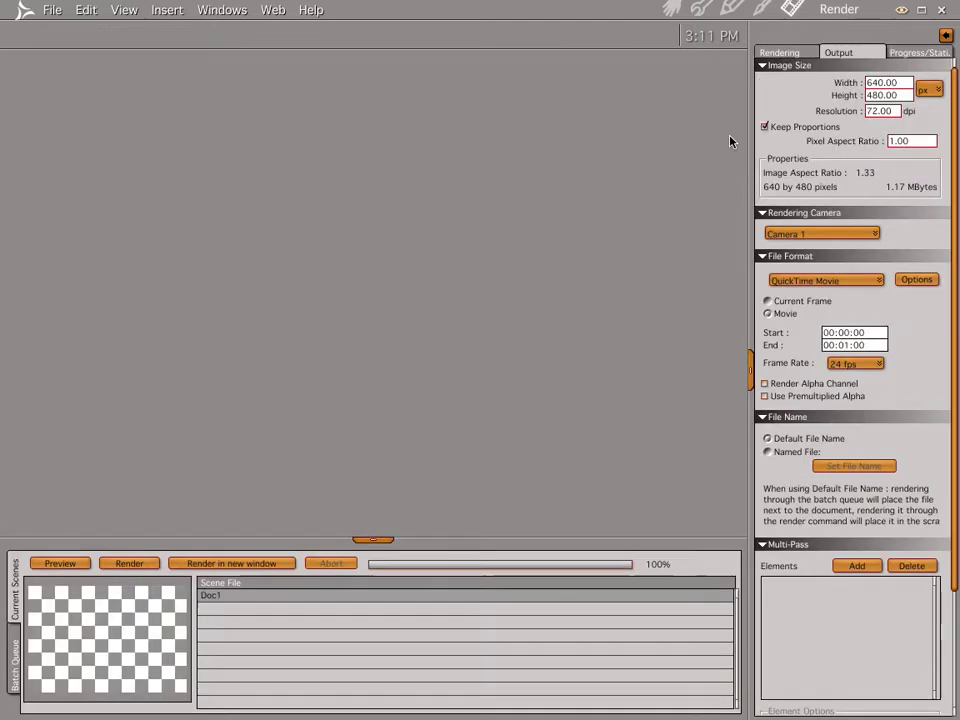
left_click(911, 279)
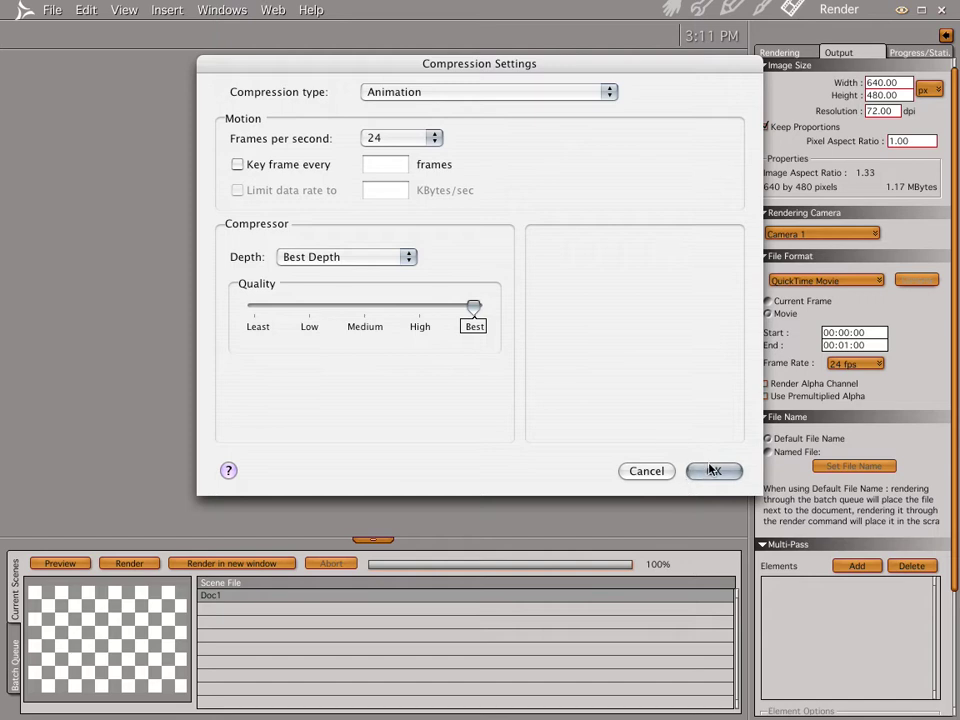
left_click(712, 470)
left_click(786, 55)
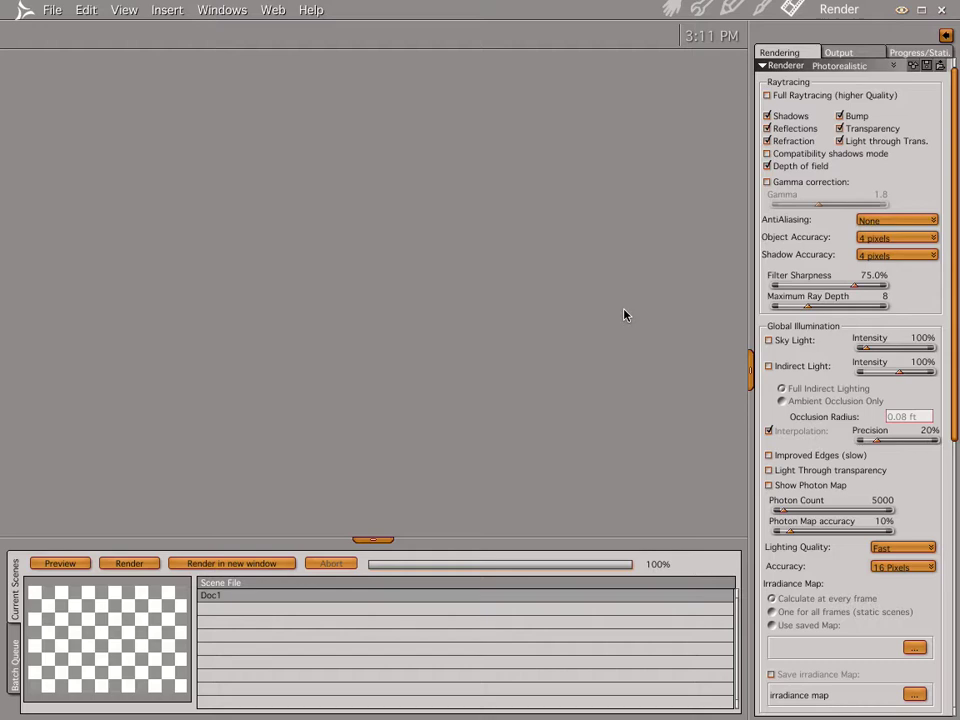
key("ctrl+r")
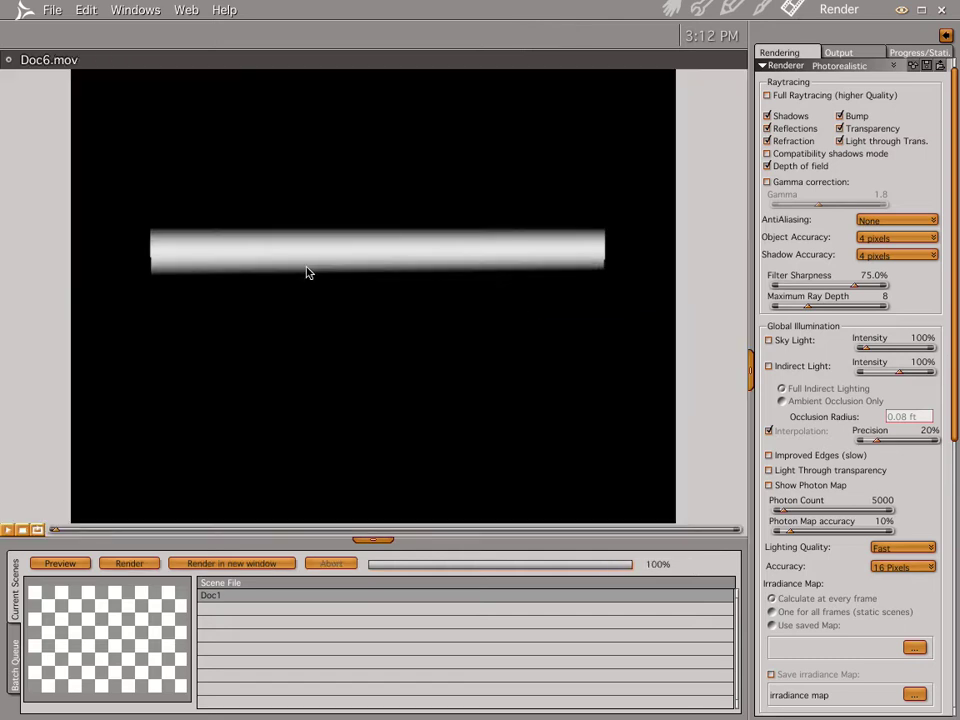
Save the rendered movie as Doc6.mov, replacing the existing file.
left_click(50, 10)
left_click(44, 82)
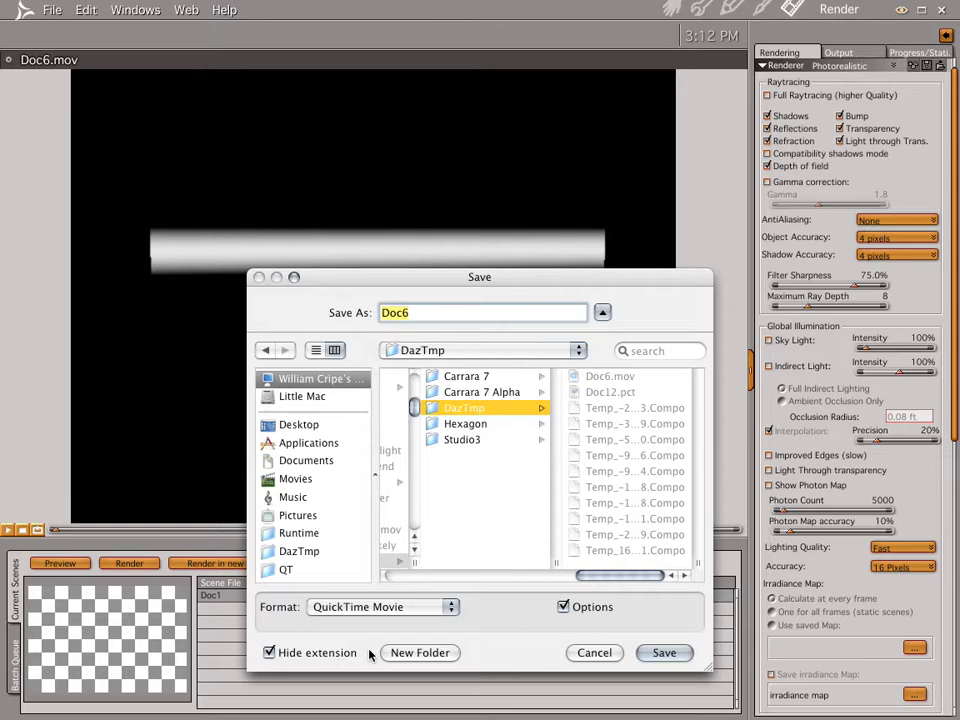
left_click(664, 652)
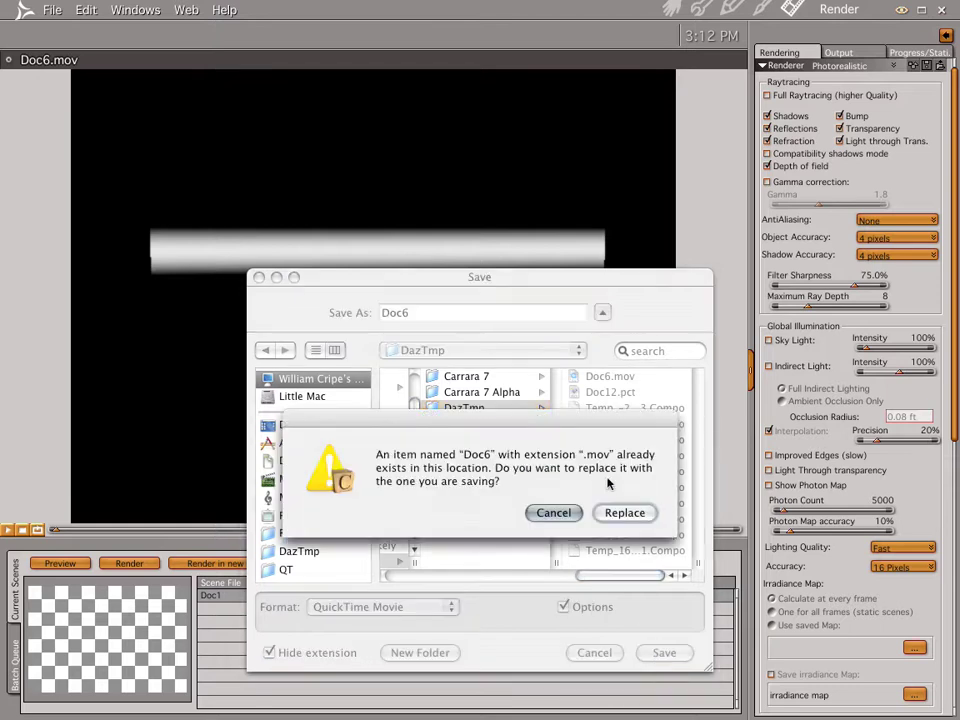
left_click(622, 513)
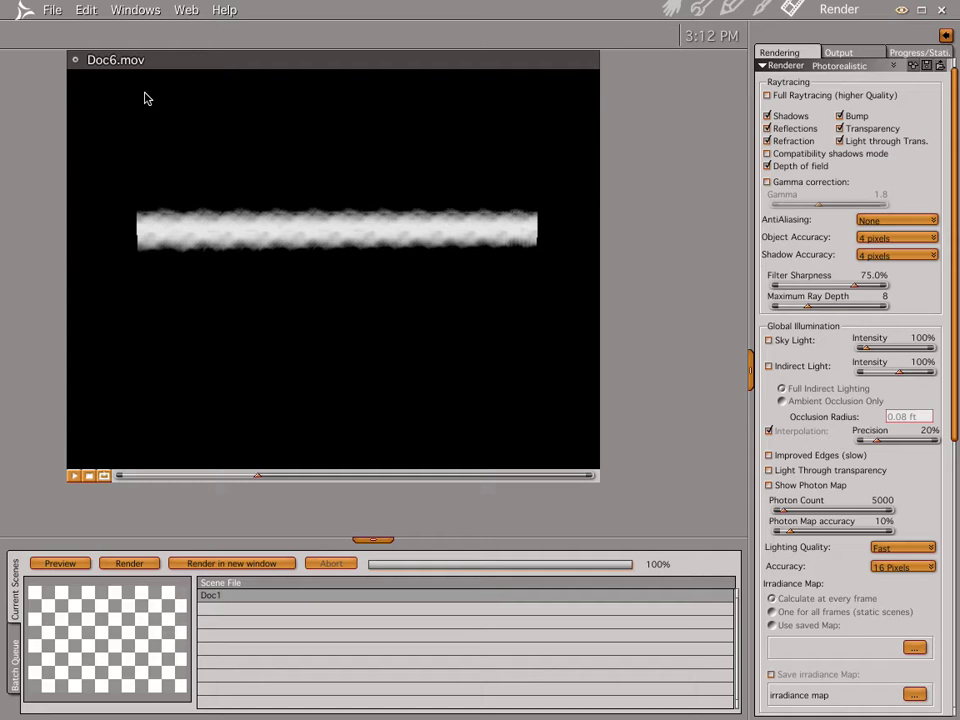
Close the Doc6 movie, rewind to the first frame, and open the Default shader.
left_click(75, 62)
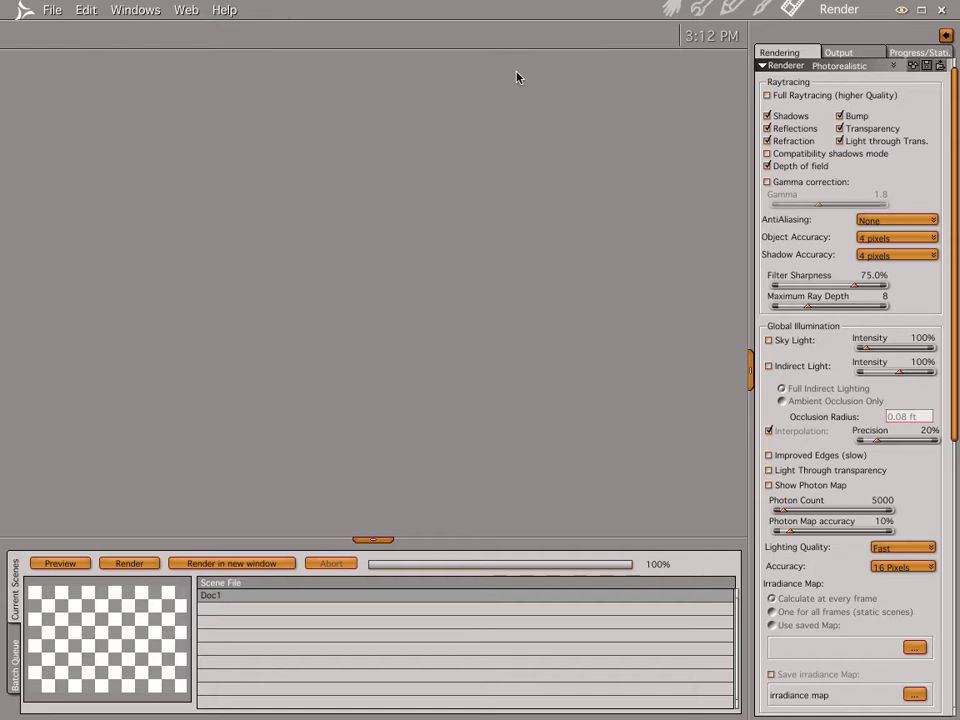
left_click(671, 9)
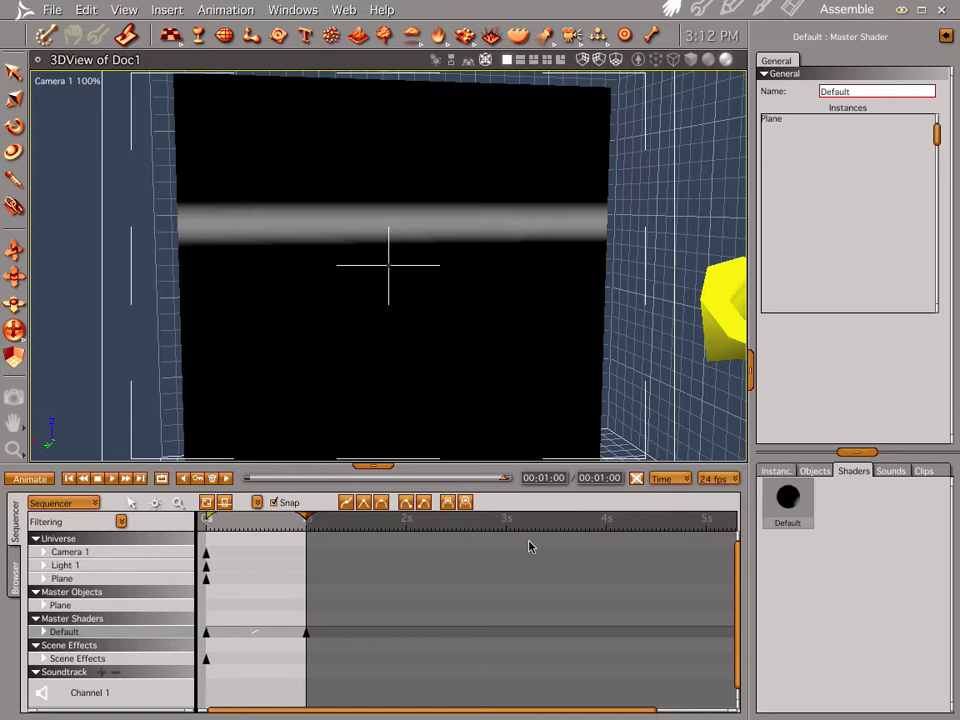
left_click(69, 479)
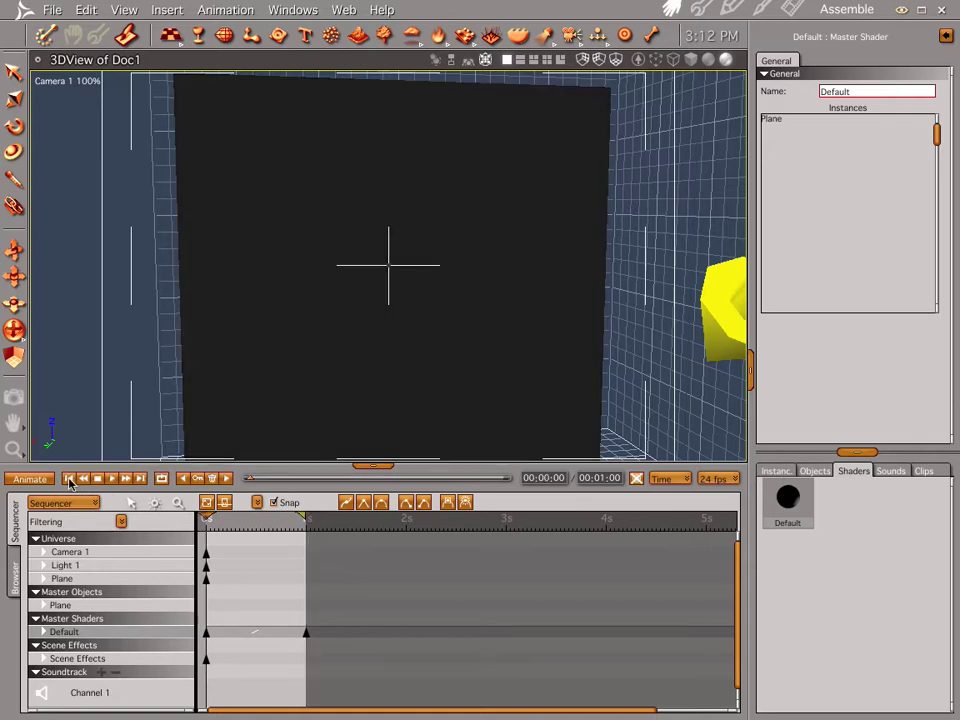
double_click(787, 497)
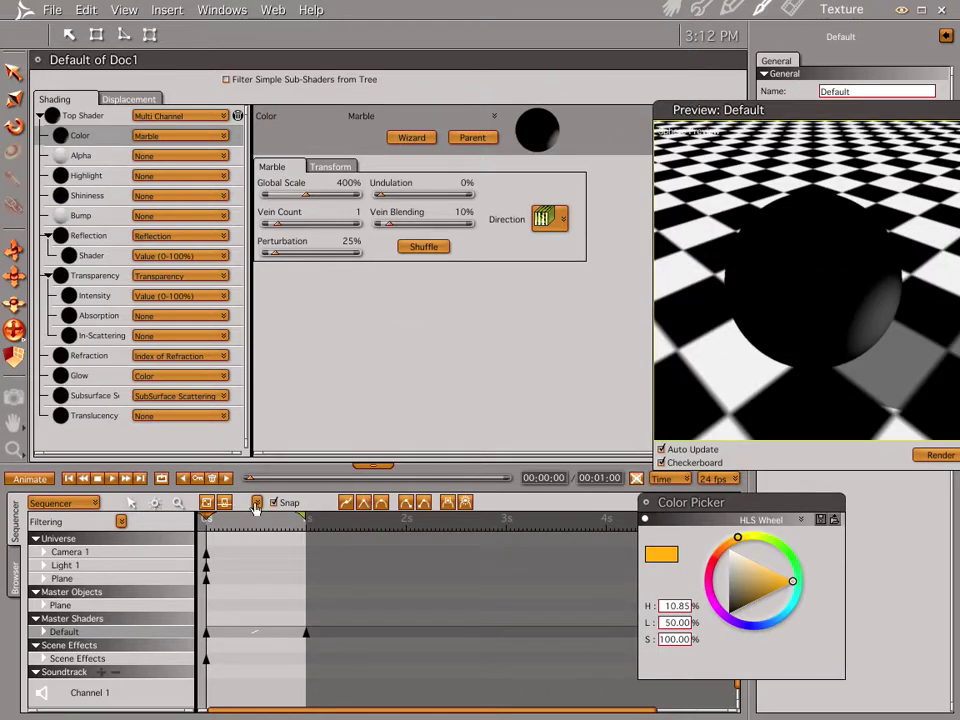
At frame 12, key Undulation to 50% and Perturbation to 200%.
left_click_drag(251, 483, 383, 477)
left_click_drag(378, 195, 423, 195)
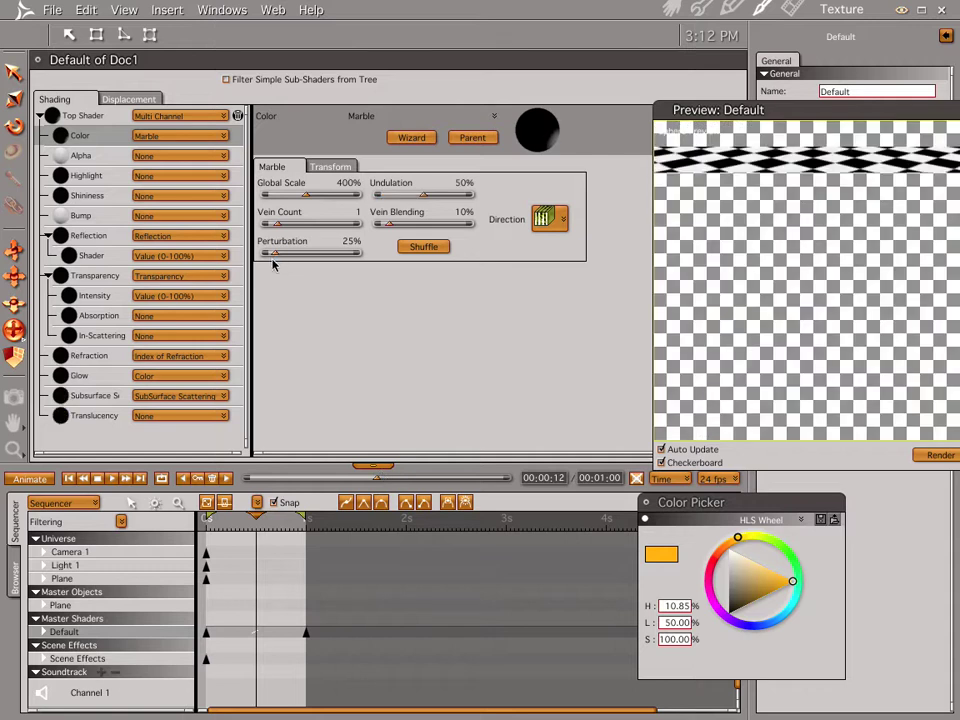
left_click_drag(275, 255, 298, 256)
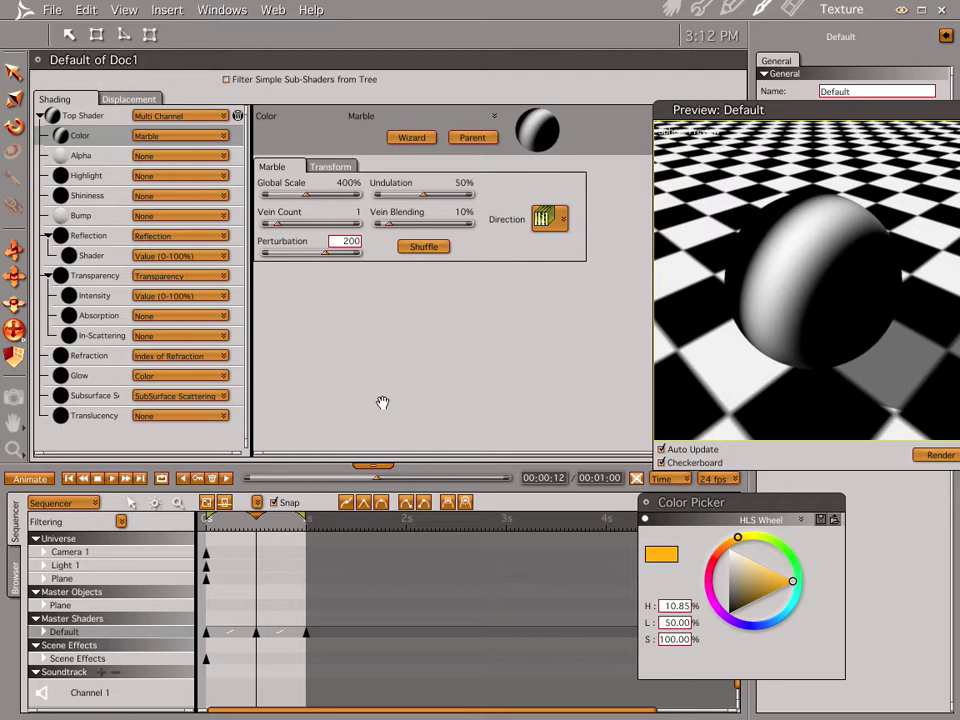
At the end frame, set Perturbation back to 25% and return to the Assemble room.
left_click(140, 481)
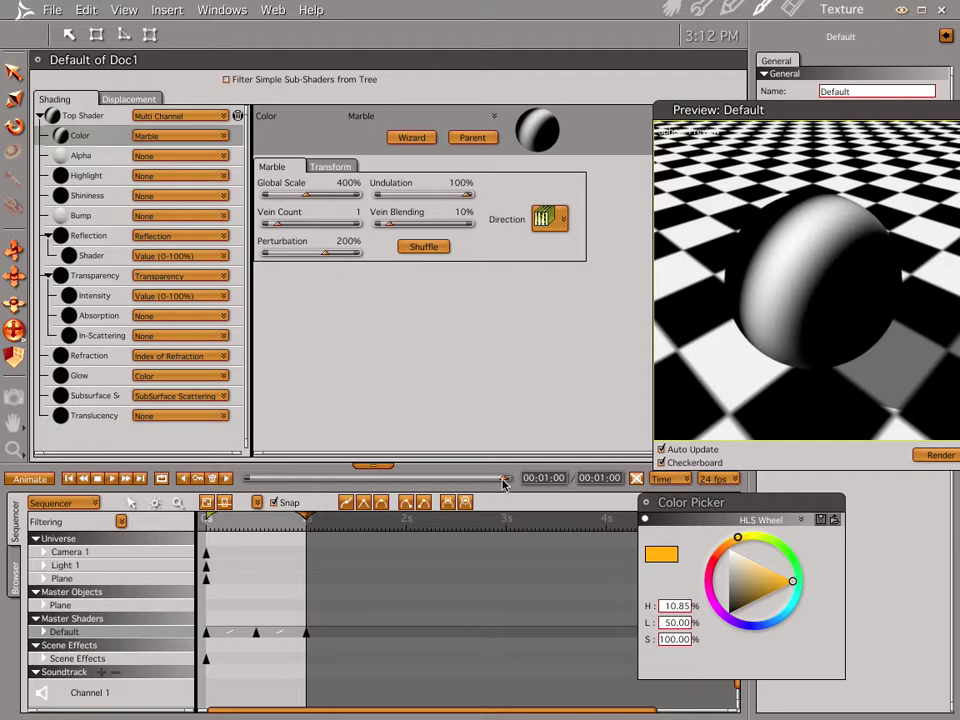
left_click(343, 244)
type("25")
key("Return")
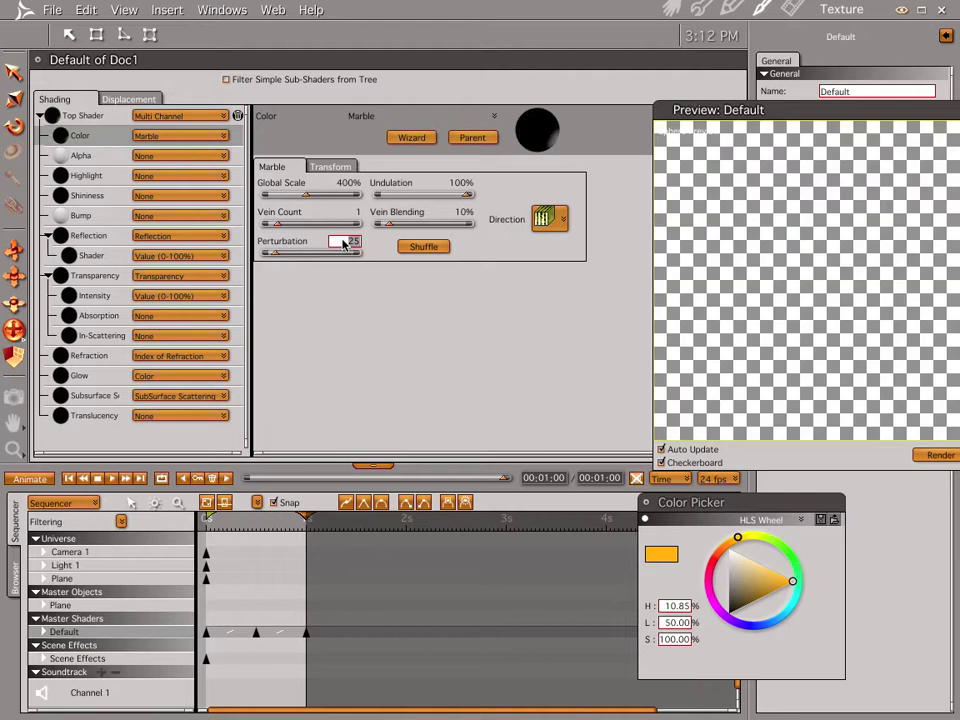
left_click(671, 9)
From the Render room, save the rendered movie as Doc7.mov, replacing the existing file.
left_click(793, 9)
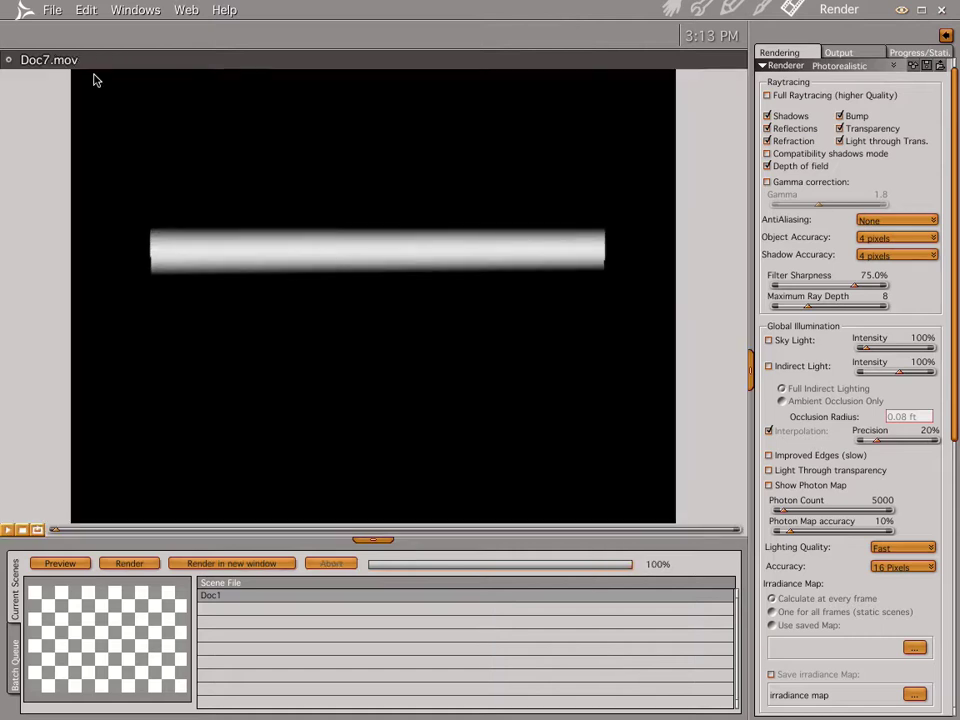
left_click(52, 10)
left_click(50, 86)
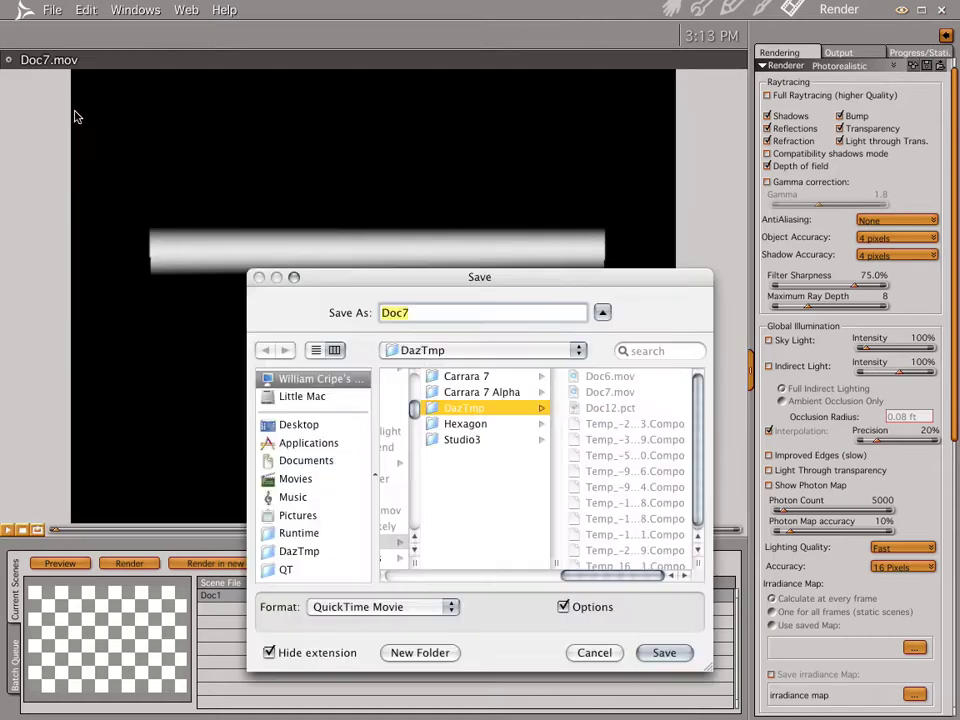
key("Return")
key("Escape")
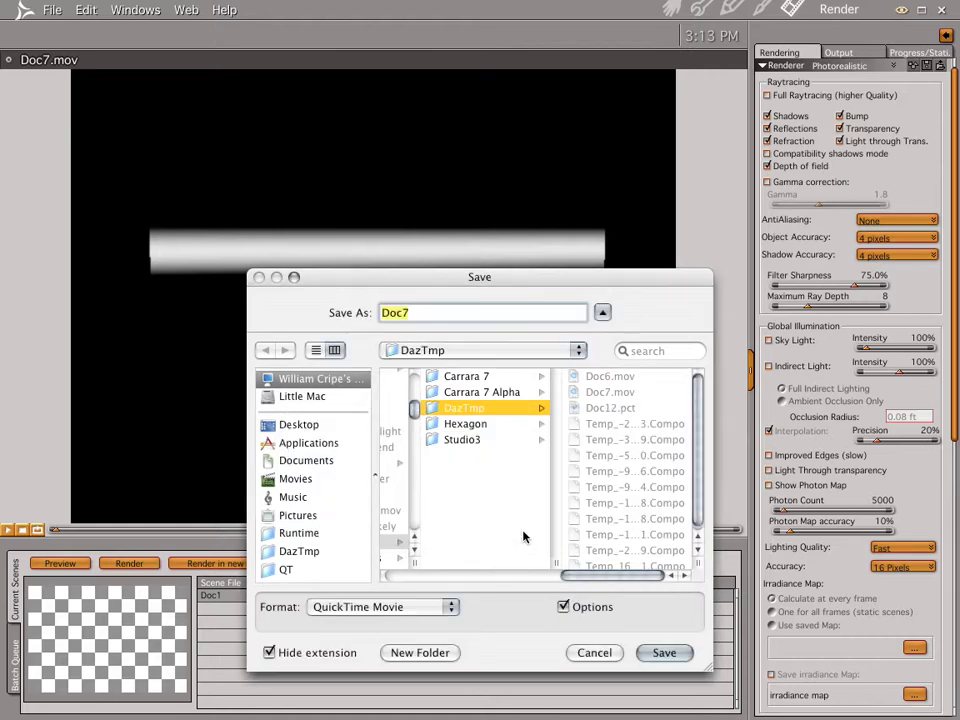
left_click(664, 652)
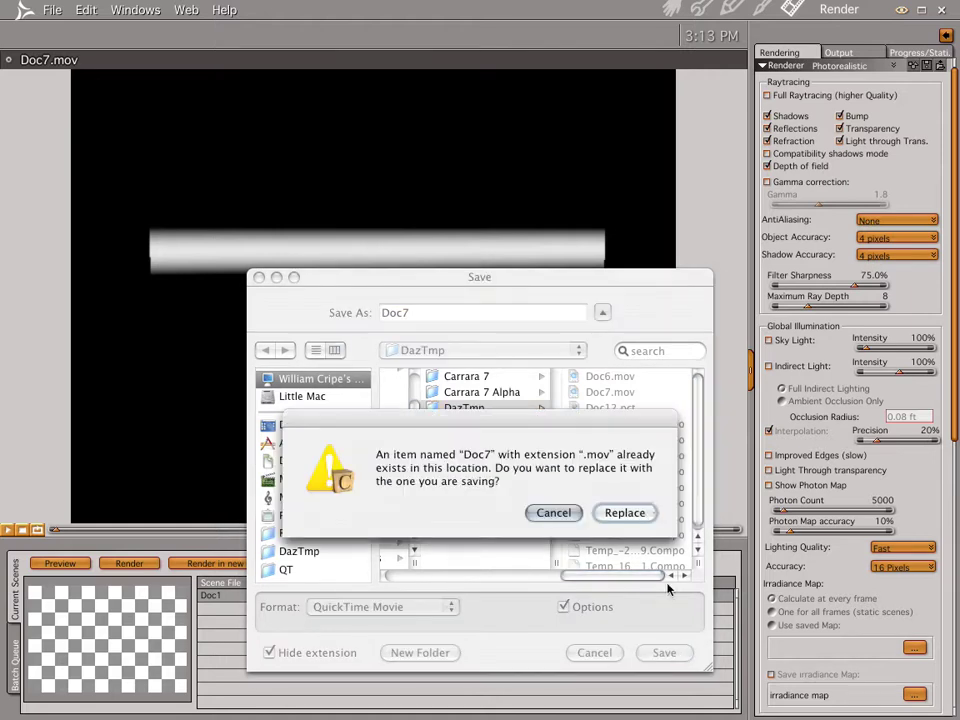
left_click(626, 513)
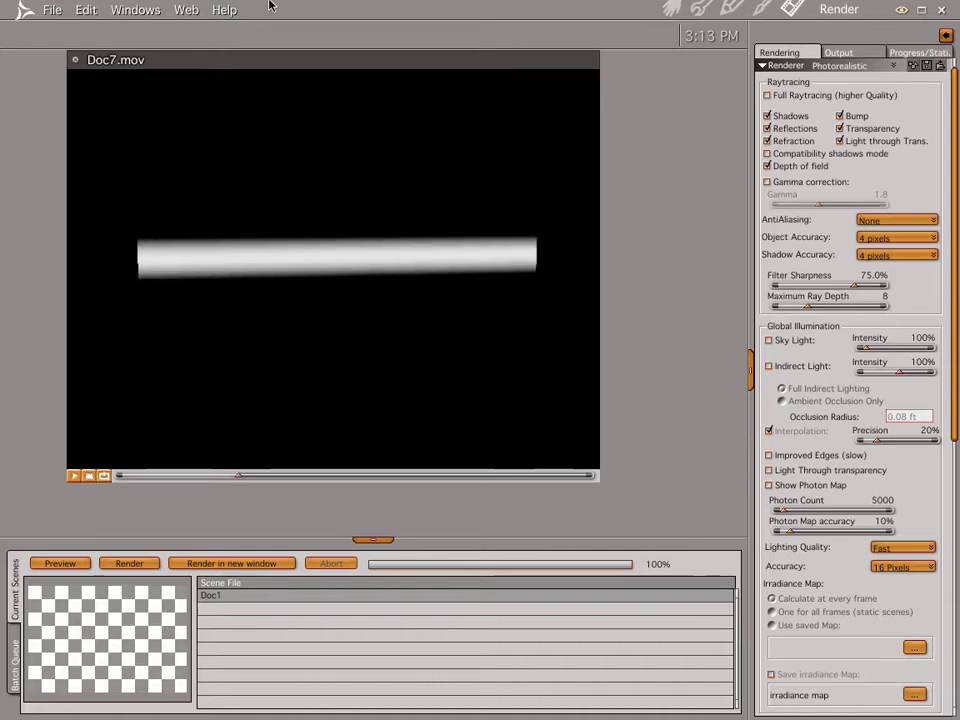
Close the Doc7.mov window and open the Plane's Default shader from Assemble.
left_click(74, 60)
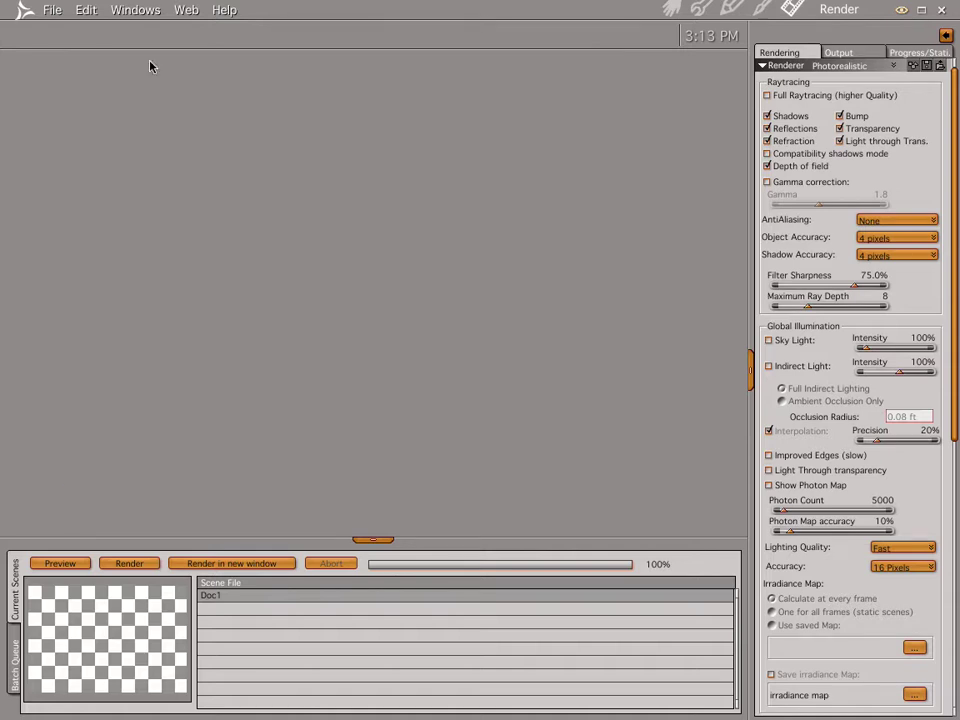
left_click(671, 10)
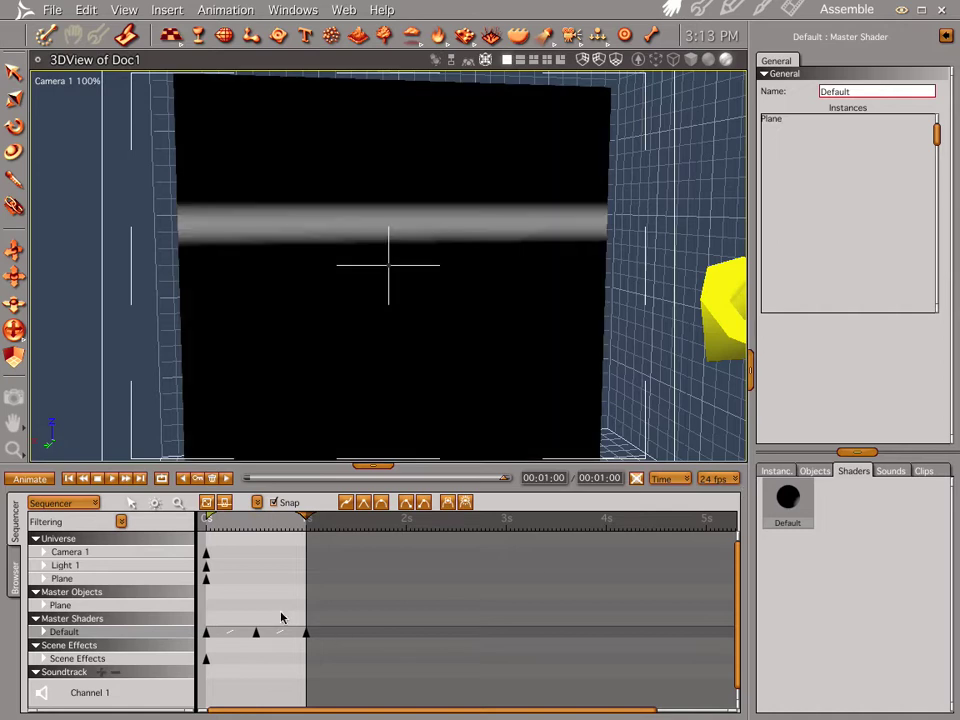
left_click(780, 471)
left_click(785, 549)
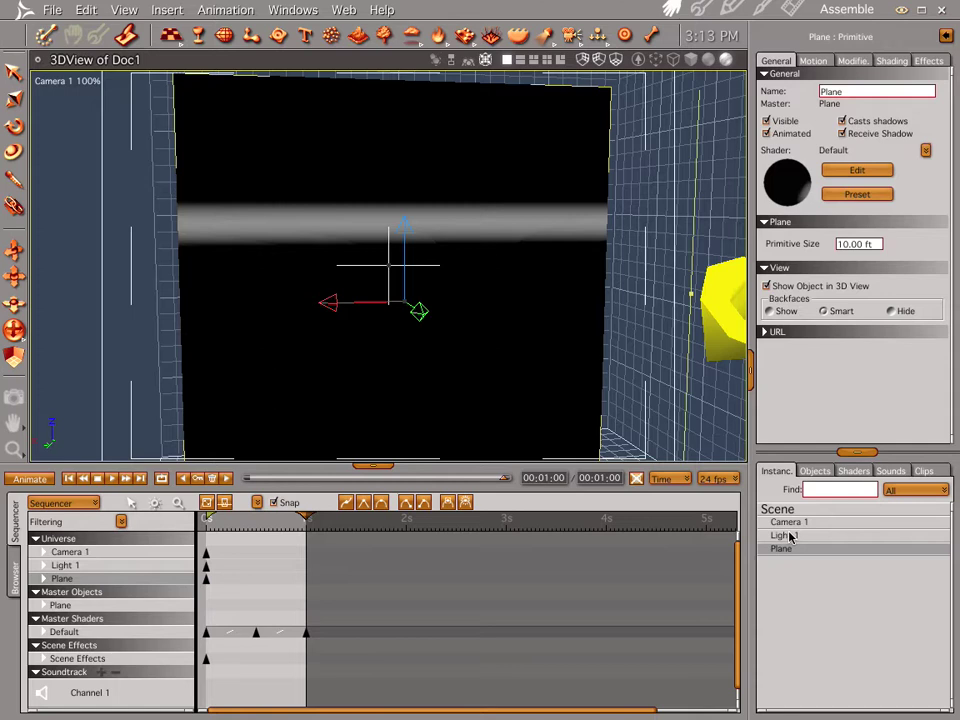
left_click(855, 470)
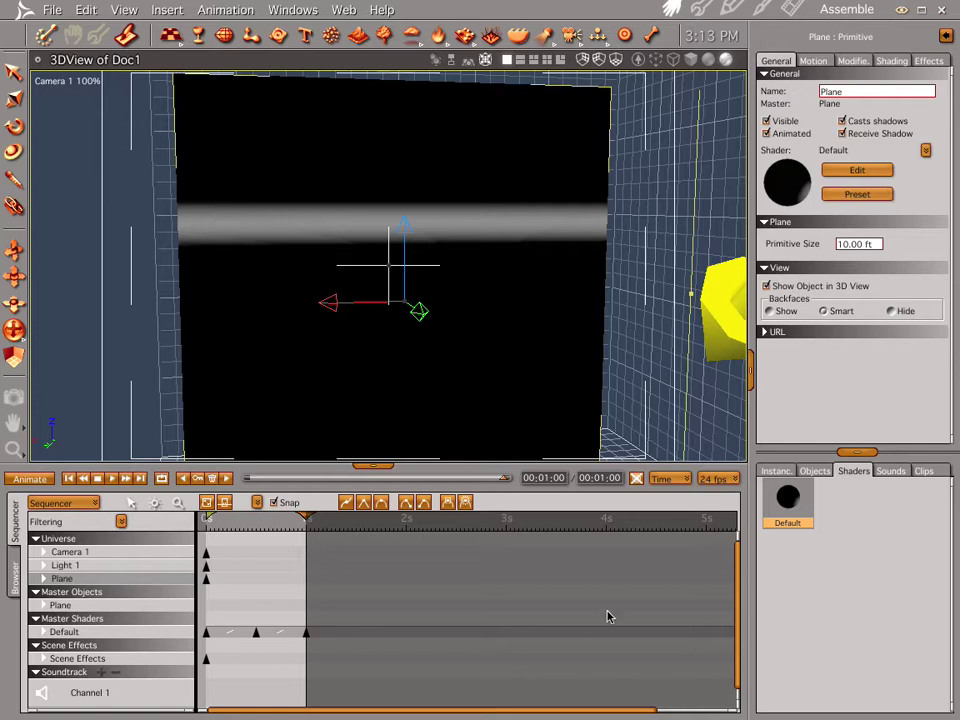
double_click(788, 497)
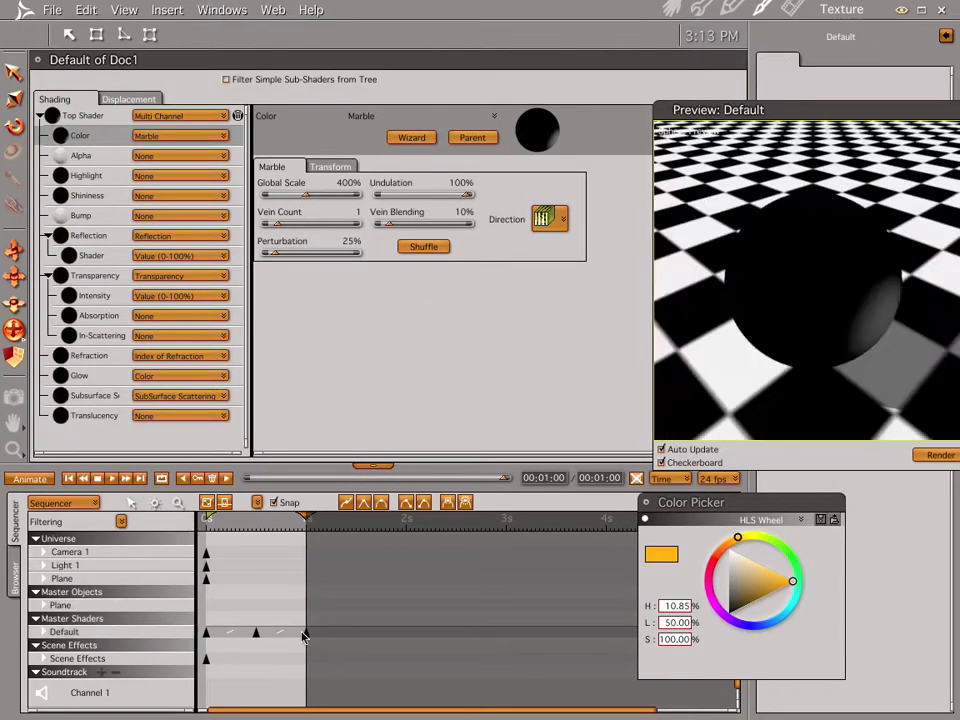
Remove the old Undulation animation and copy Color's Marble pattern into the Glow channel.
key("Delete")
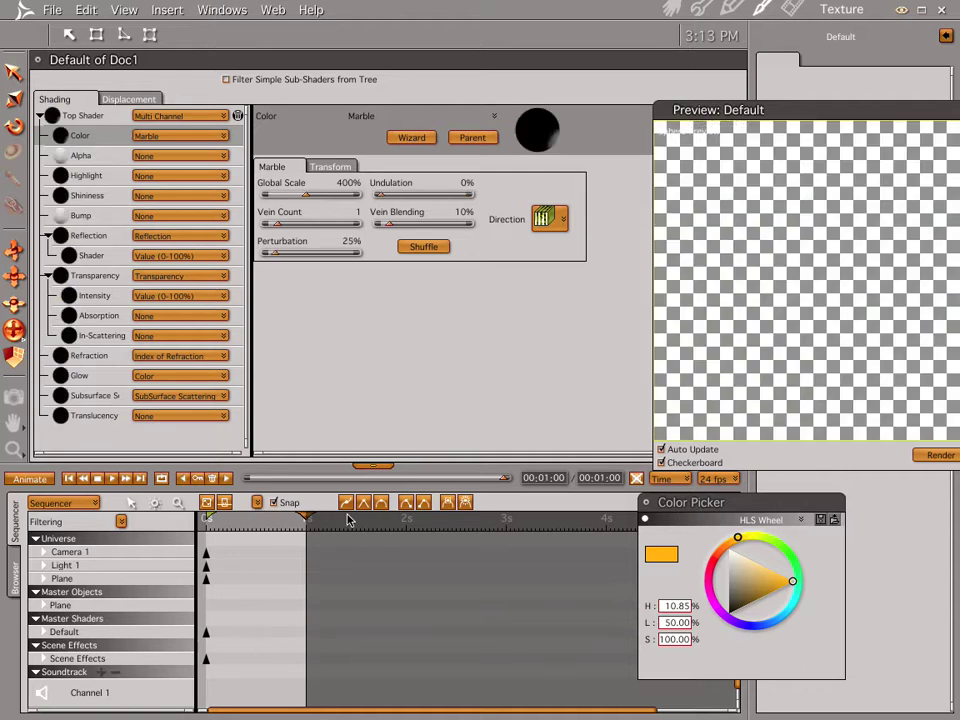
left_click(80, 479)
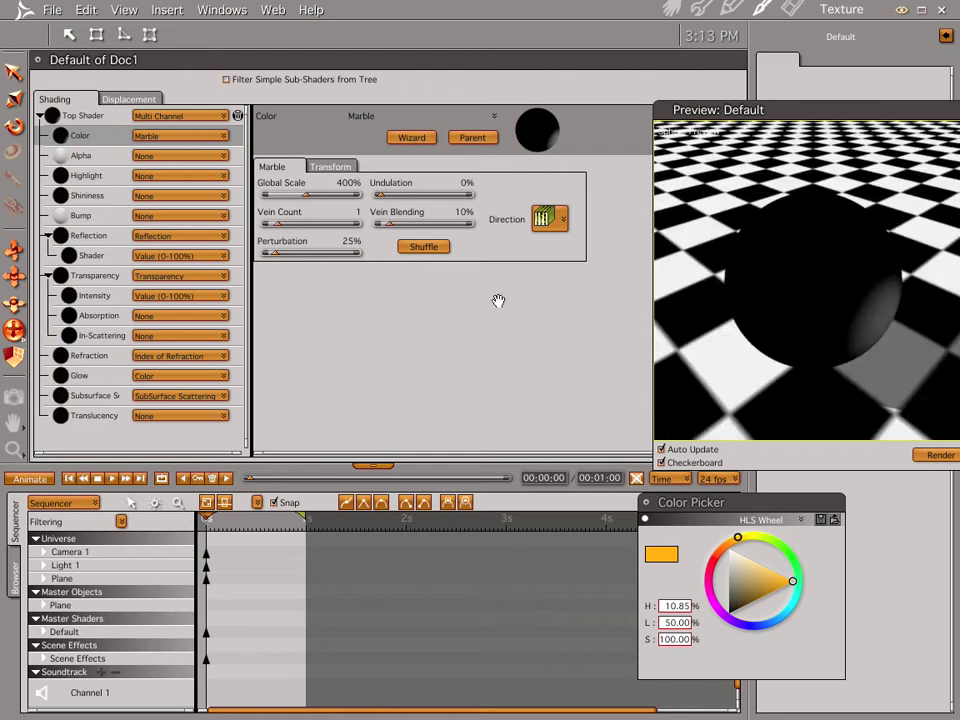
right_click(93, 138)
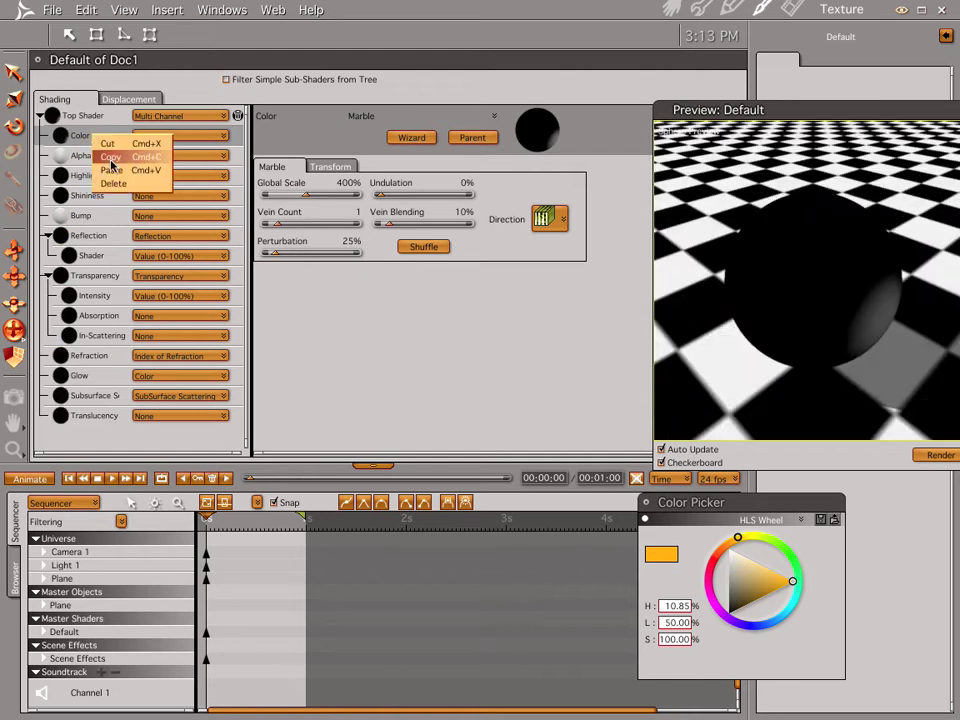
left_click(111, 158)
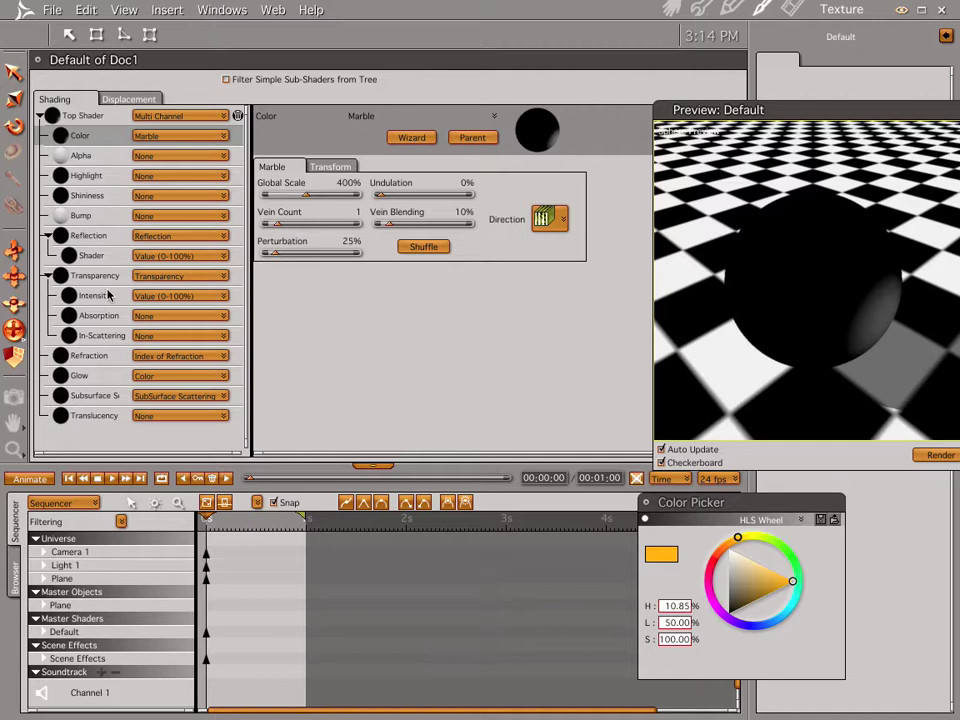
left_click(100, 377)
right_click(100, 377)
left_click(122, 410)
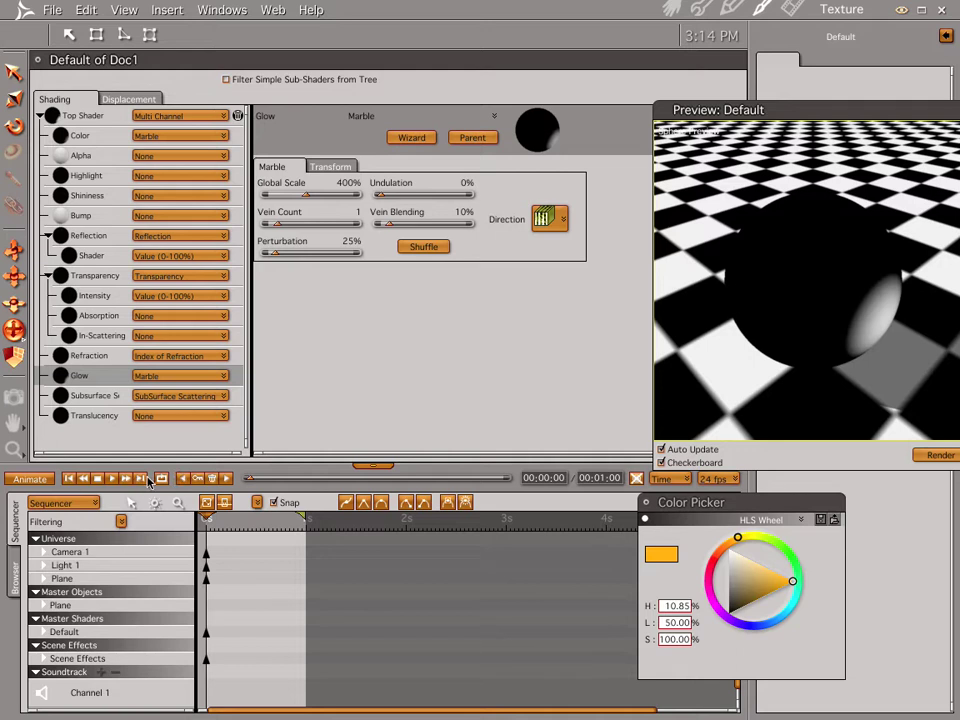
At 1 second, raise Undulation to 100% on both the Glow and Color channels.
left_click(142, 479)
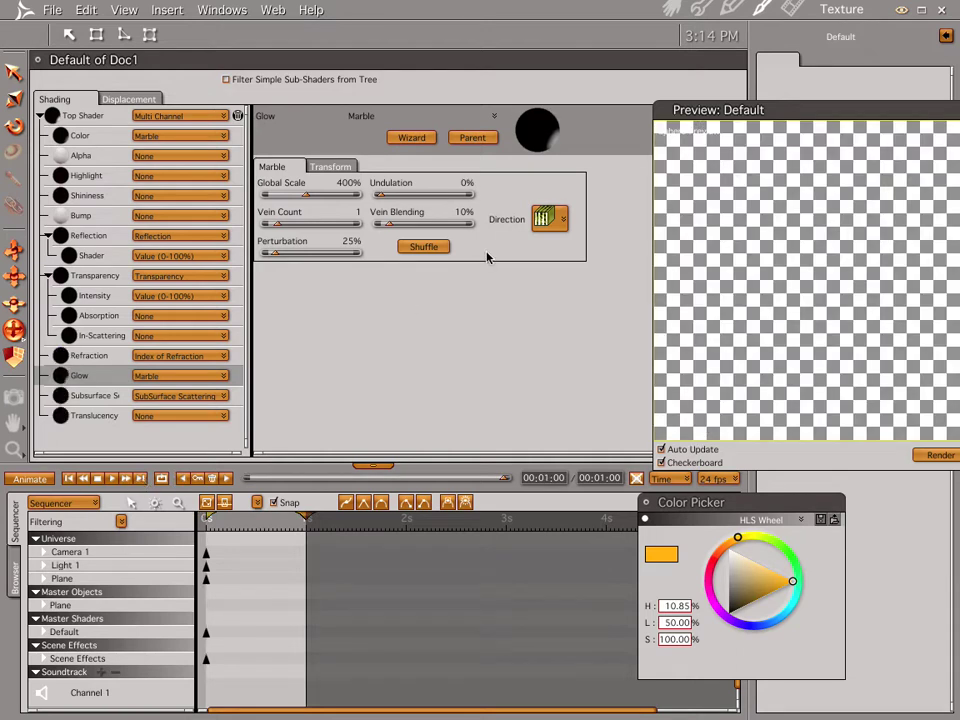
left_click_drag(381, 195, 470, 195)
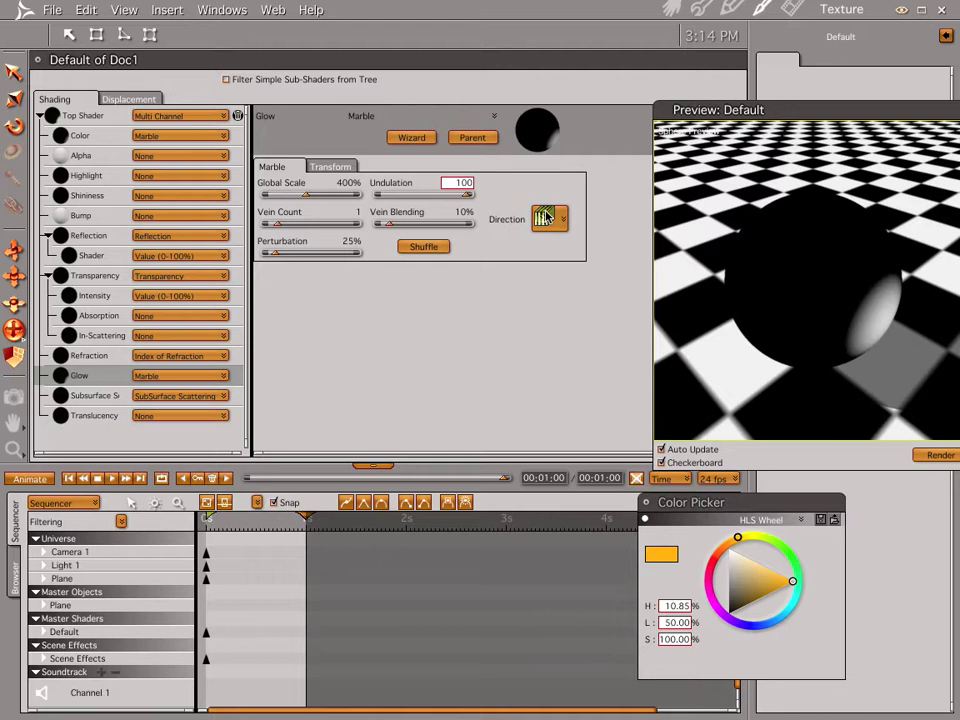
left_click(98, 140)
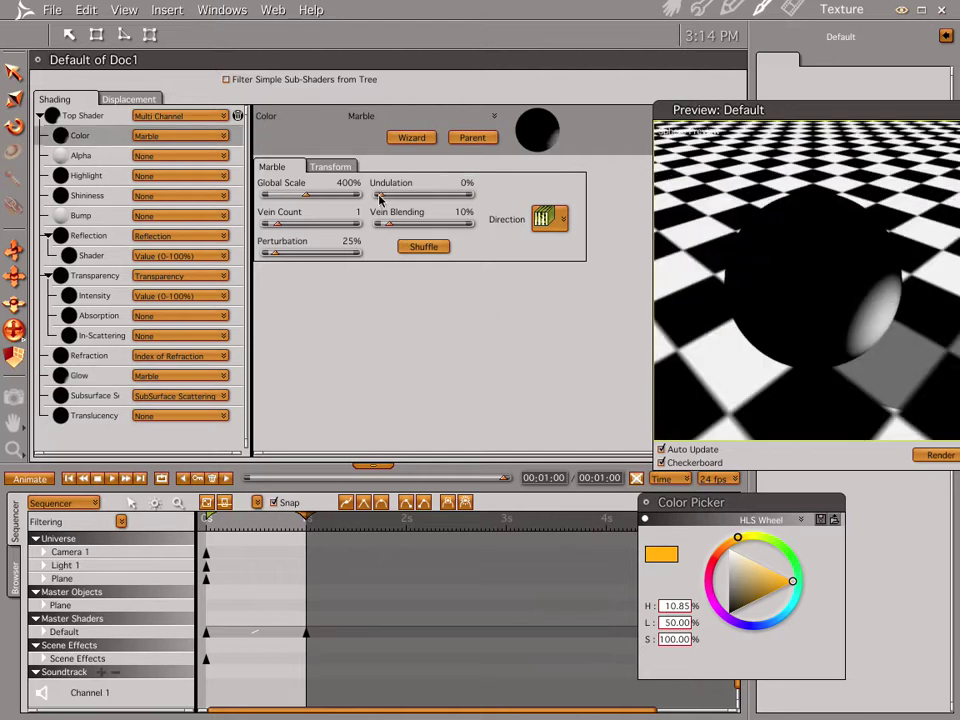
left_click_drag(380, 199, 518, 210)
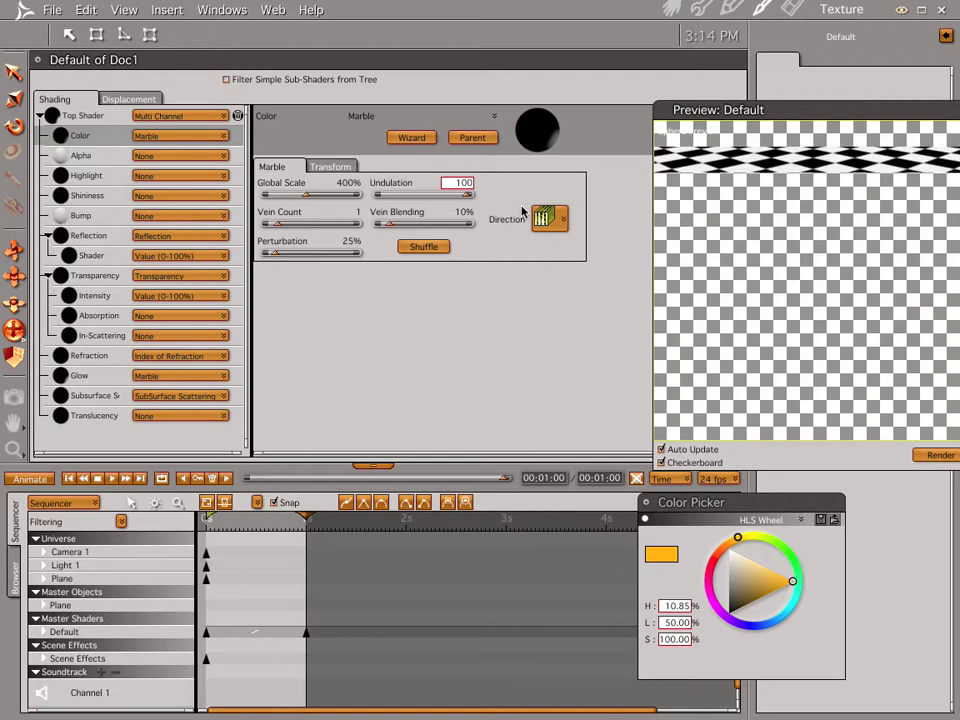
Add a 3D Aura filter to the Scene and render the animation as Doc8.mov.
left_click(670, 10)
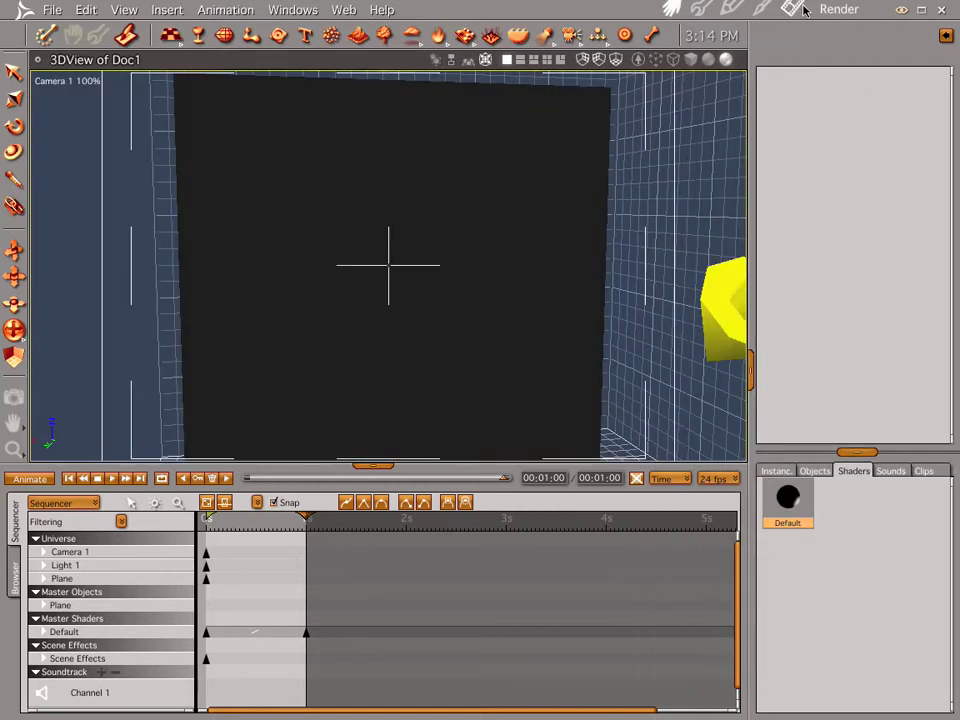
left_click(793, 10)
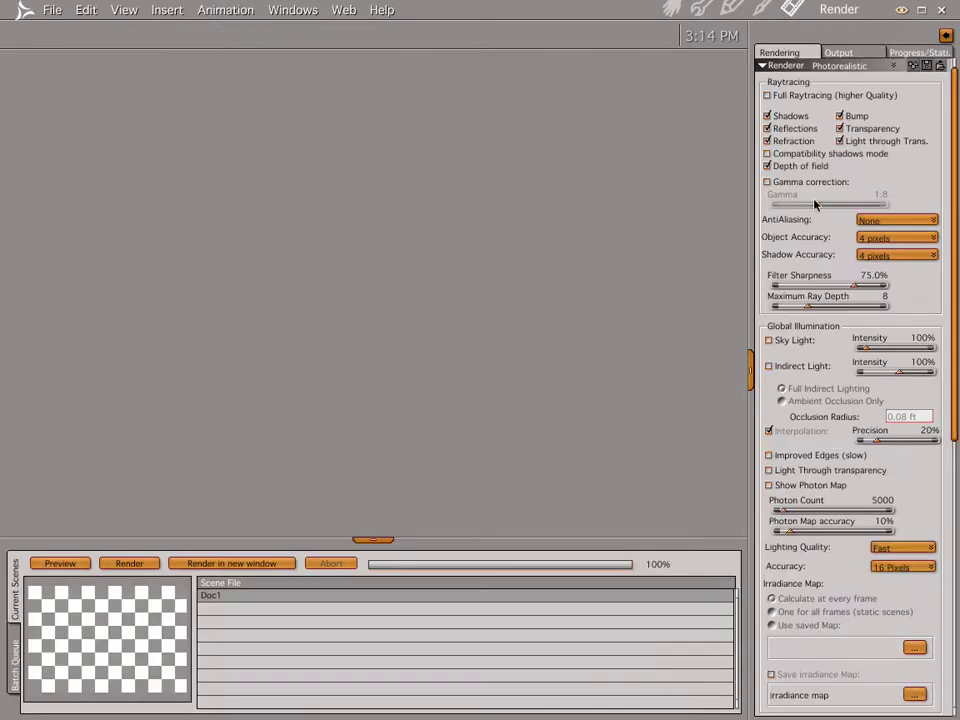
left_click(670, 10)
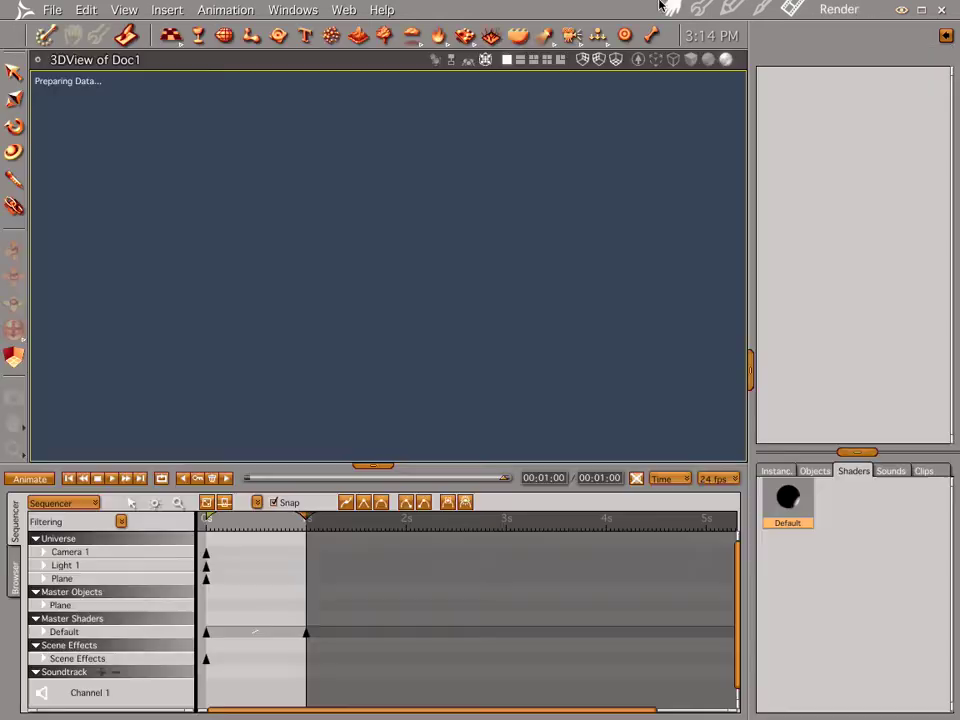
left_click(775, 471)
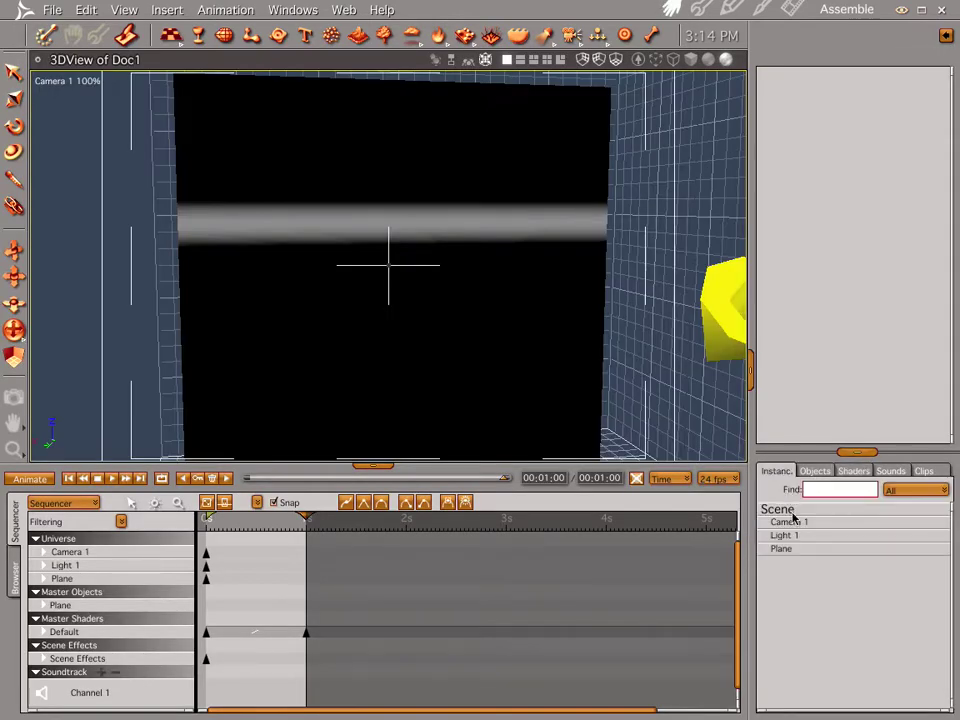
left_click(790, 511)
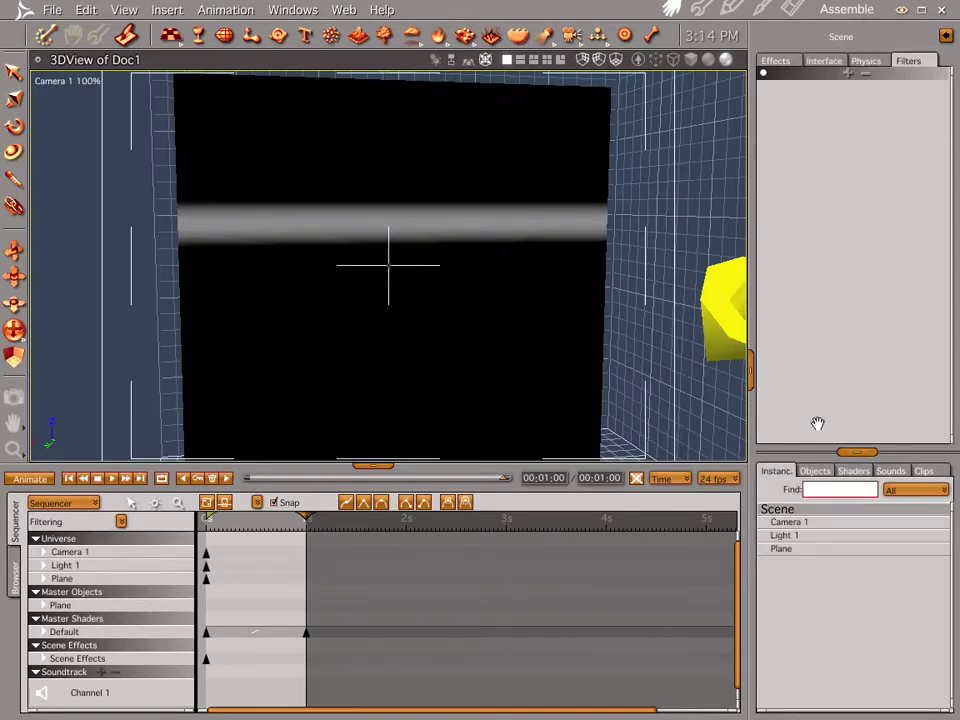
left_click(848, 76)
left_click(812, 90)
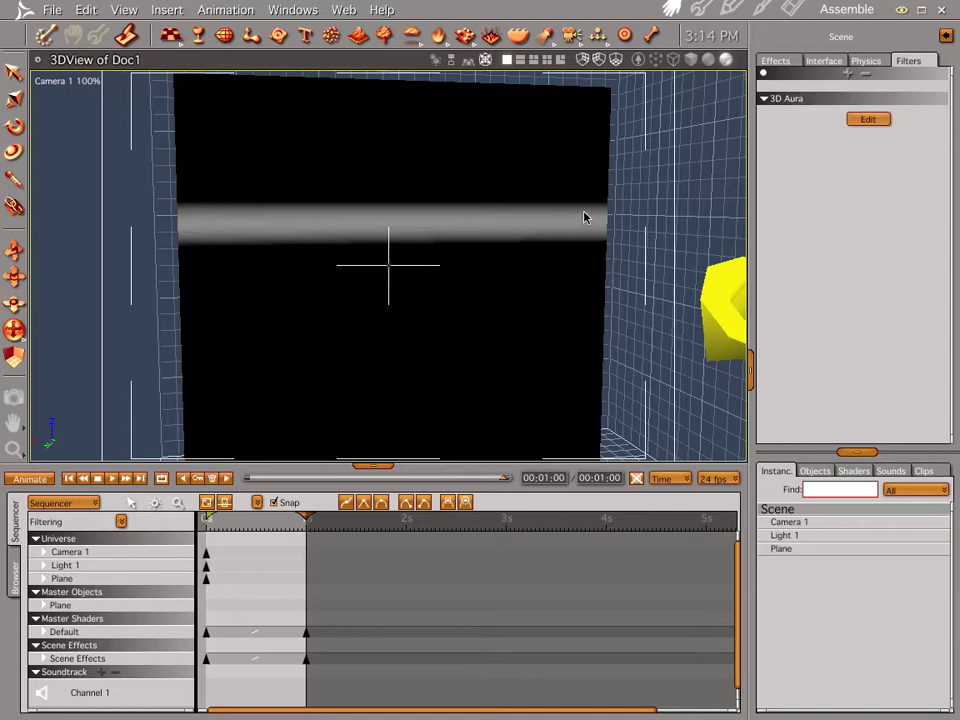
left_click(795, 12)
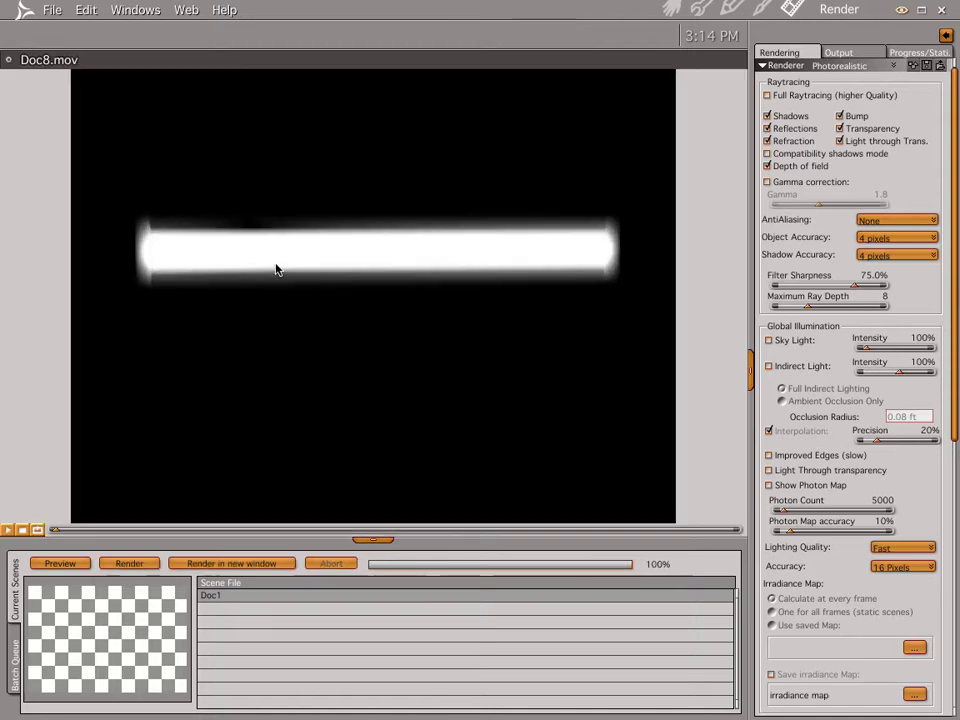
Save Doc8 as a QuickTime movie in DazTmp over the old file, then play it.
left_click(46, 8)
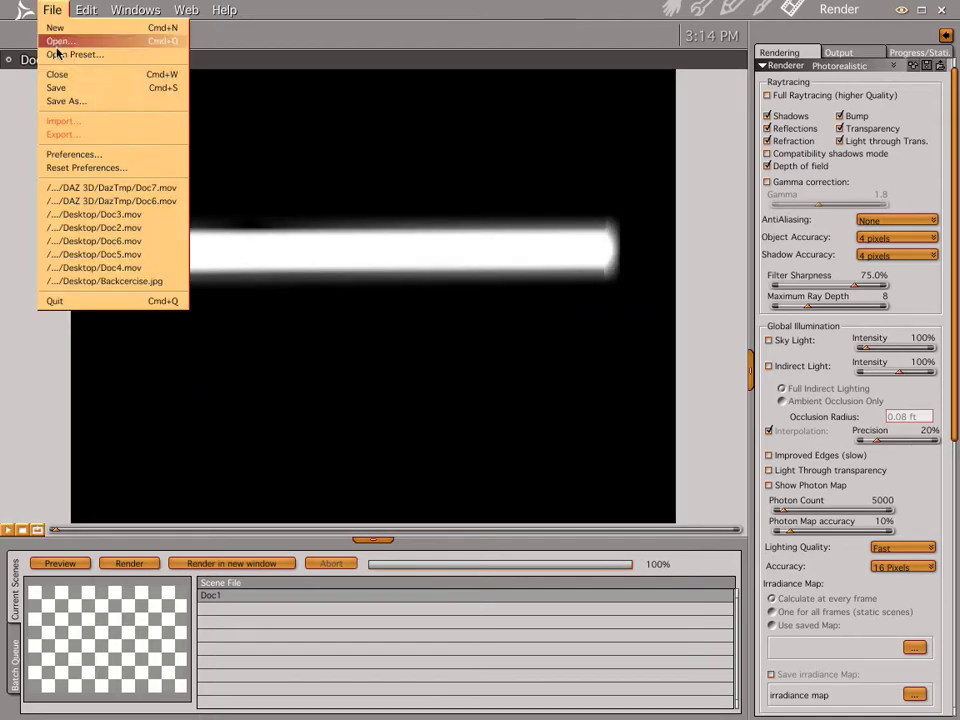
left_click(62, 99)
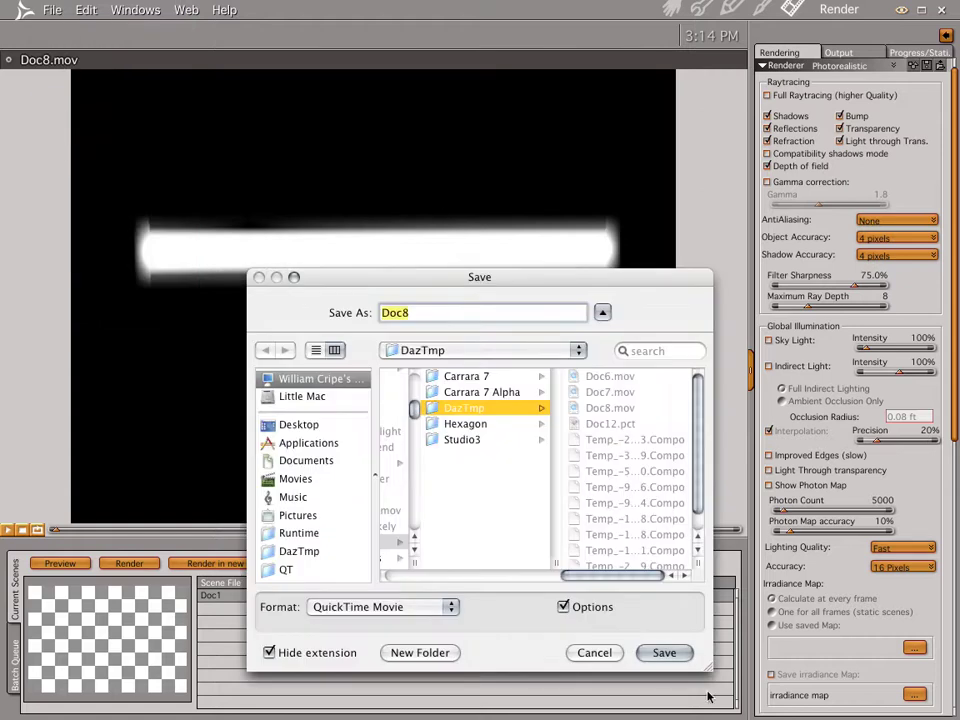
left_click(661, 654)
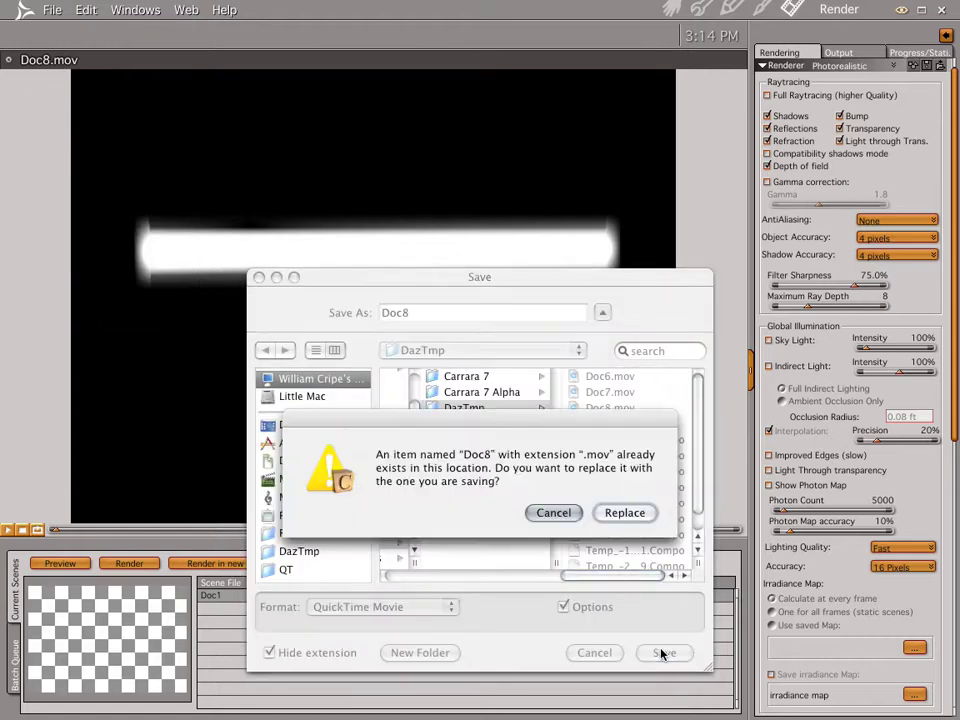
left_click(625, 513)
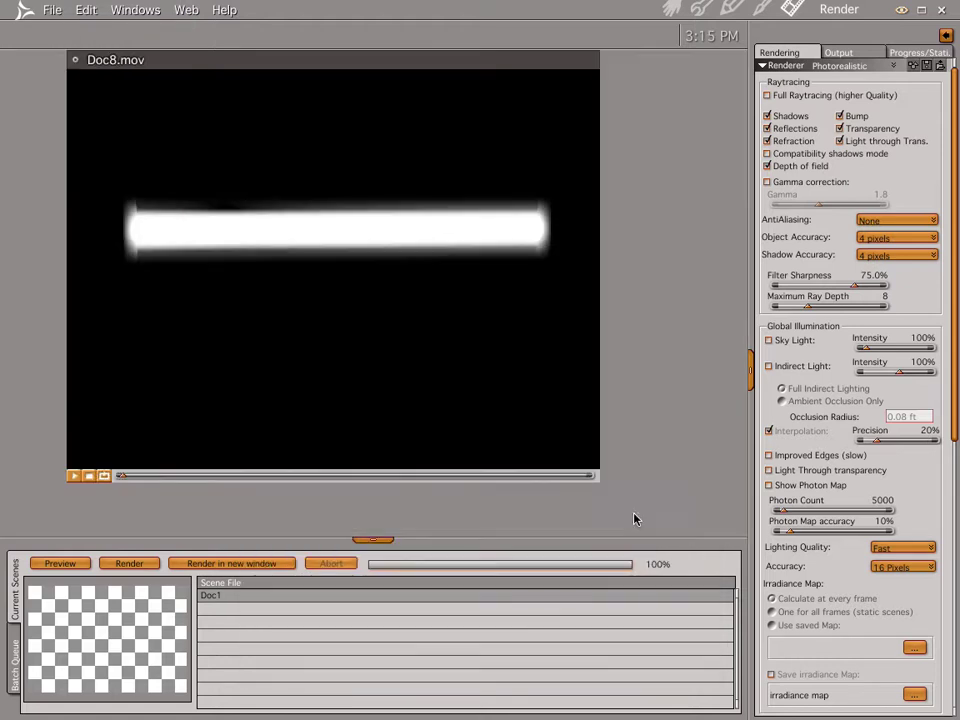
left_click(103, 477)
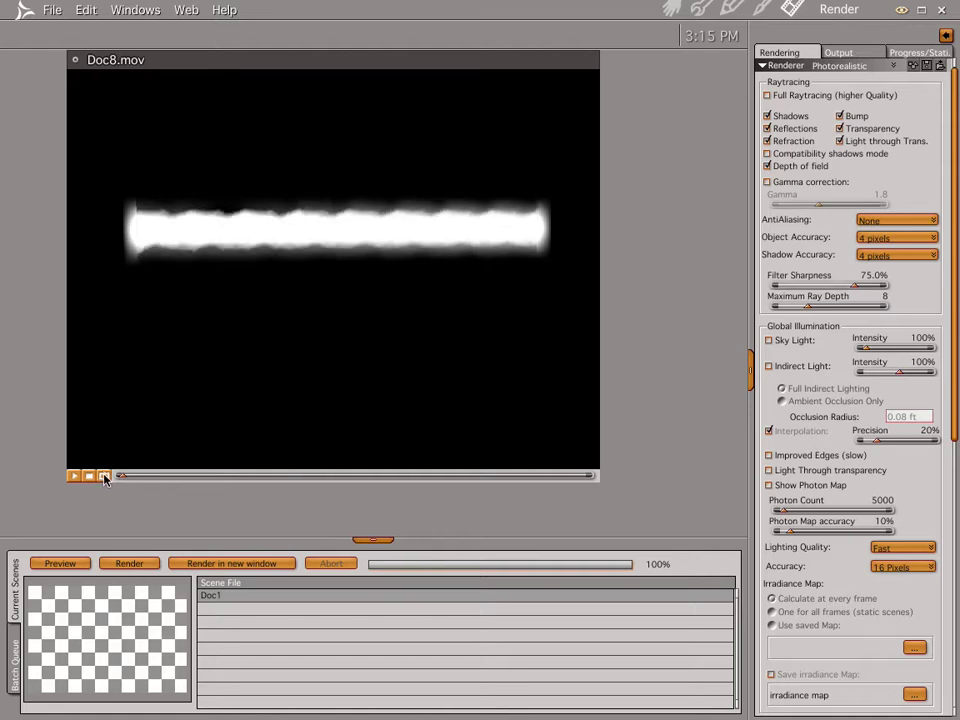